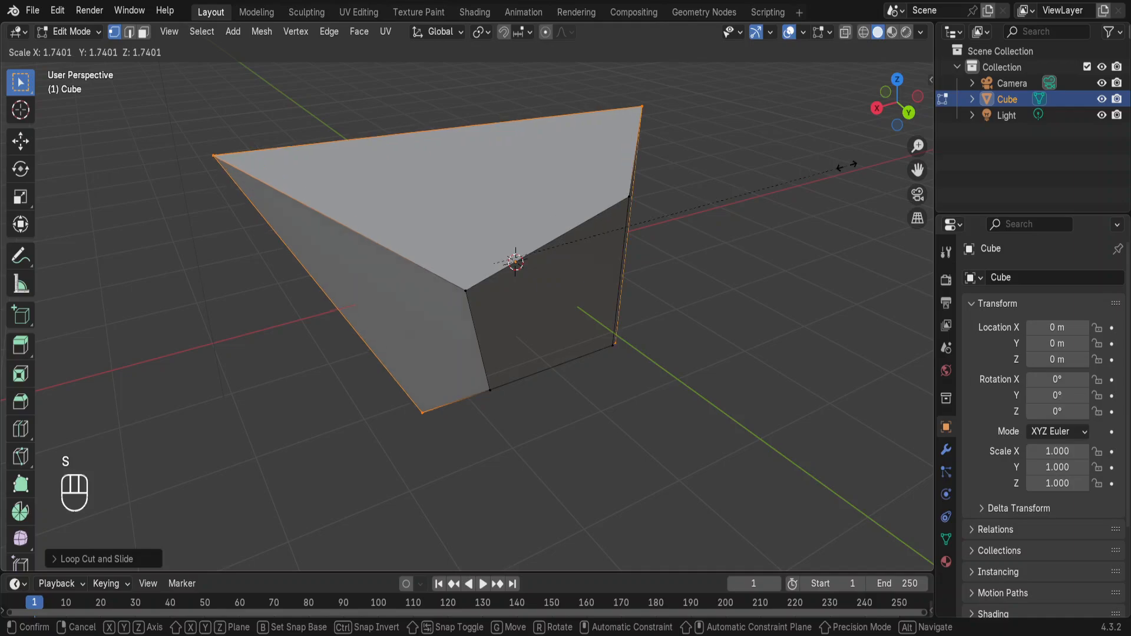
# Finish enlarging the far end of the cube, and scale up the four vertices of the opposite end face.
pyautogui.click(807, 177)
pyautogui.click(496, 296)
pyautogui.moveTo(496, 297); pyautogui.dragTo(529, 229, button='middle')
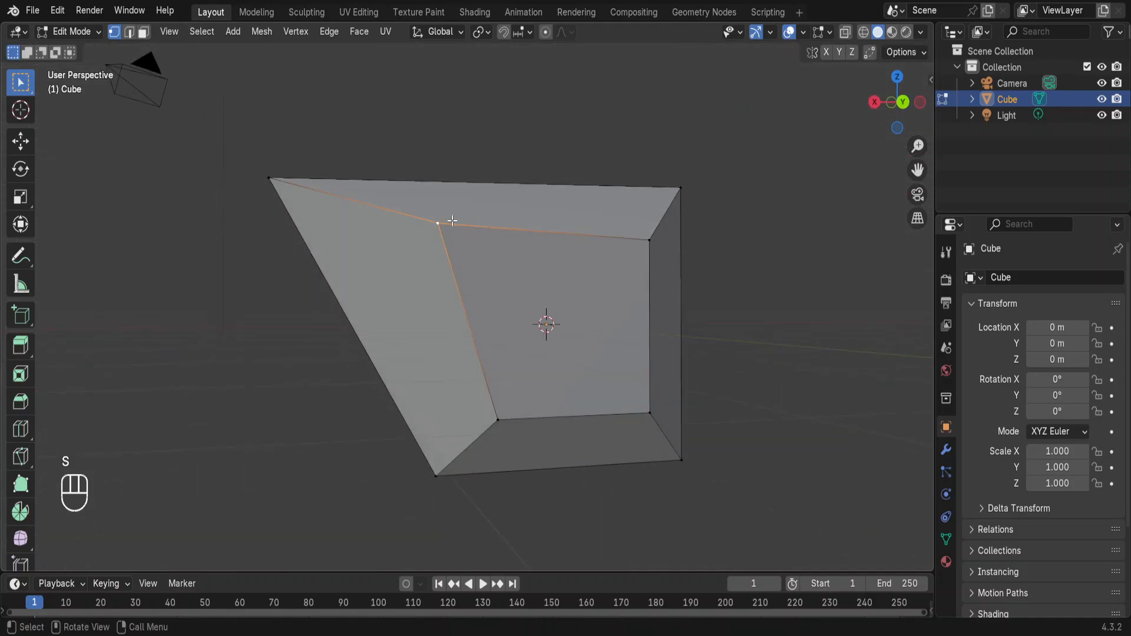
pyautogui.keyDown('shift'); pyautogui.click(649, 240); pyautogui.keyUp('shift')
pyautogui.click(499, 422)
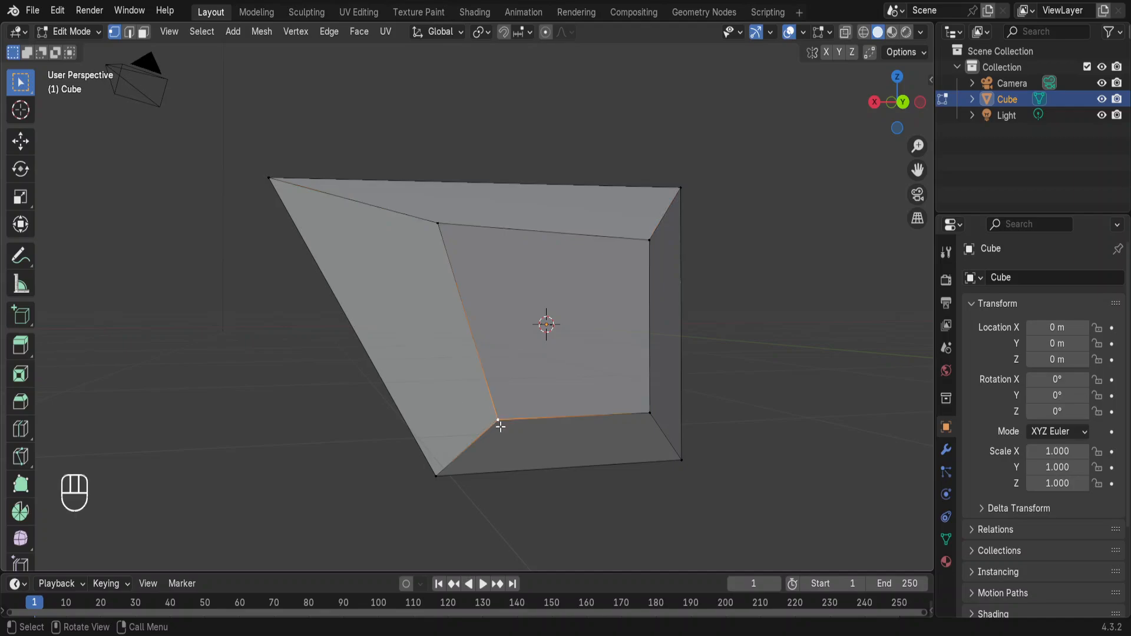
pyautogui.keyDown('alt'); pyautogui.keyDown('shift'); pyautogui.click(496, 416); pyautogui.keyUp('shift'); pyautogui.keyUp('alt')
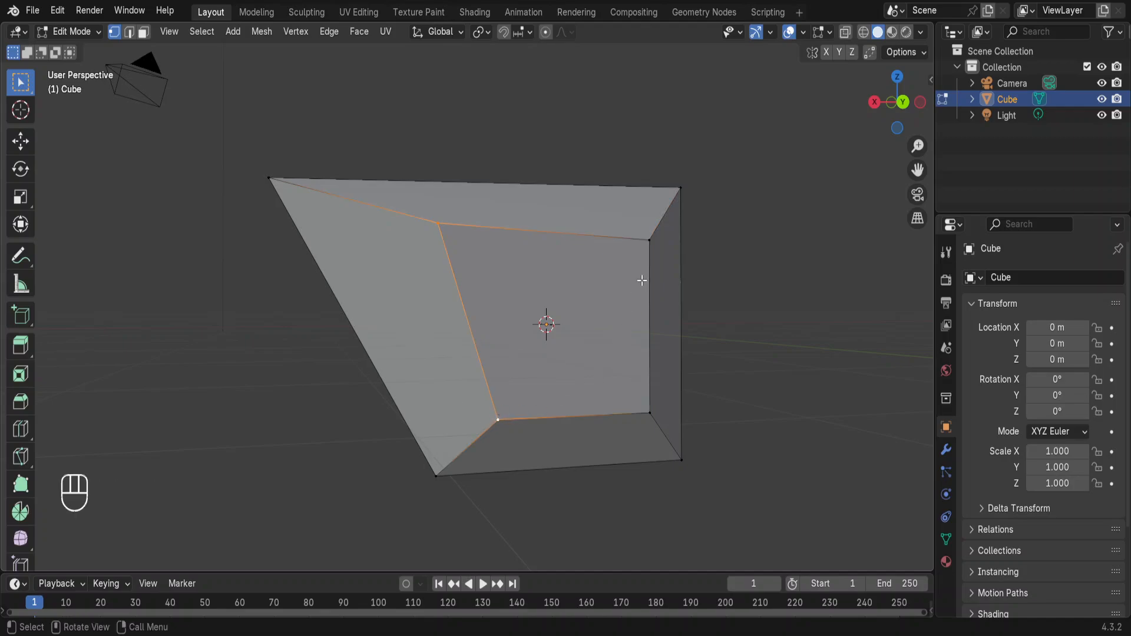
pyautogui.click(649, 241)
pyautogui.keyDown('shift'); pyautogui.click(649, 413); pyautogui.keyUp('shift')
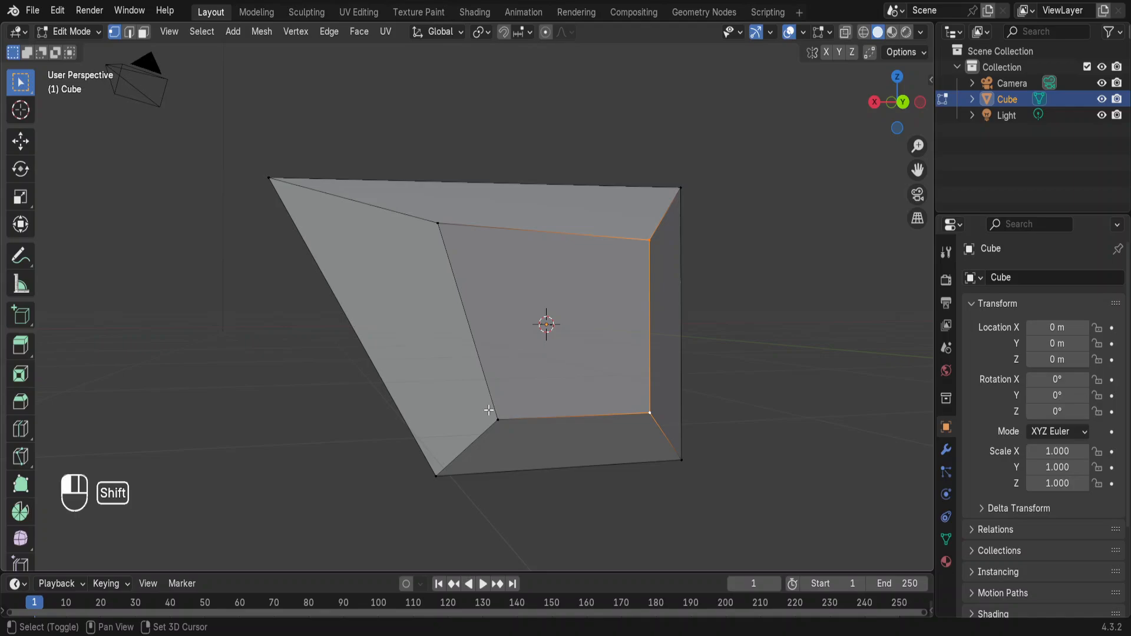
pyautogui.keyDown('shift'); pyautogui.click(437, 235); pyautogui.keyUp('shift')
pyautogui.moveTo(437, 234); pyautogui.dragTo(548, 331, button='middle')
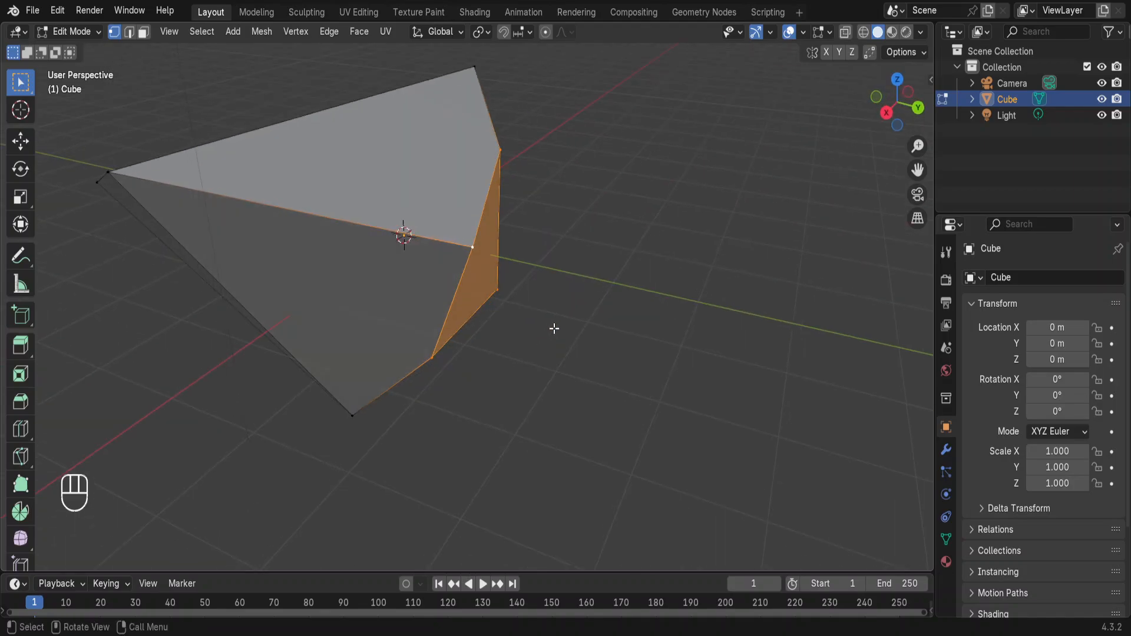
pyautogui.press('s')
pyautogui.click(613, 348)
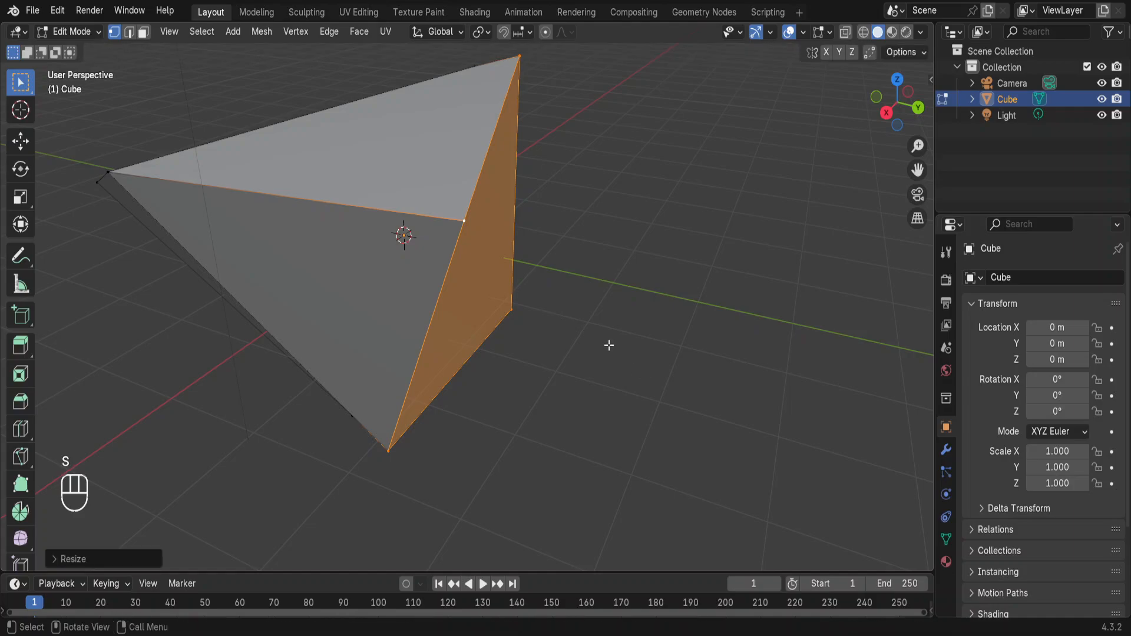
# Move the enlarged end face outward along the Y axis by about 1.8 m and clear the selection.
pyautogui.press('g')
pyautogui.press('y')
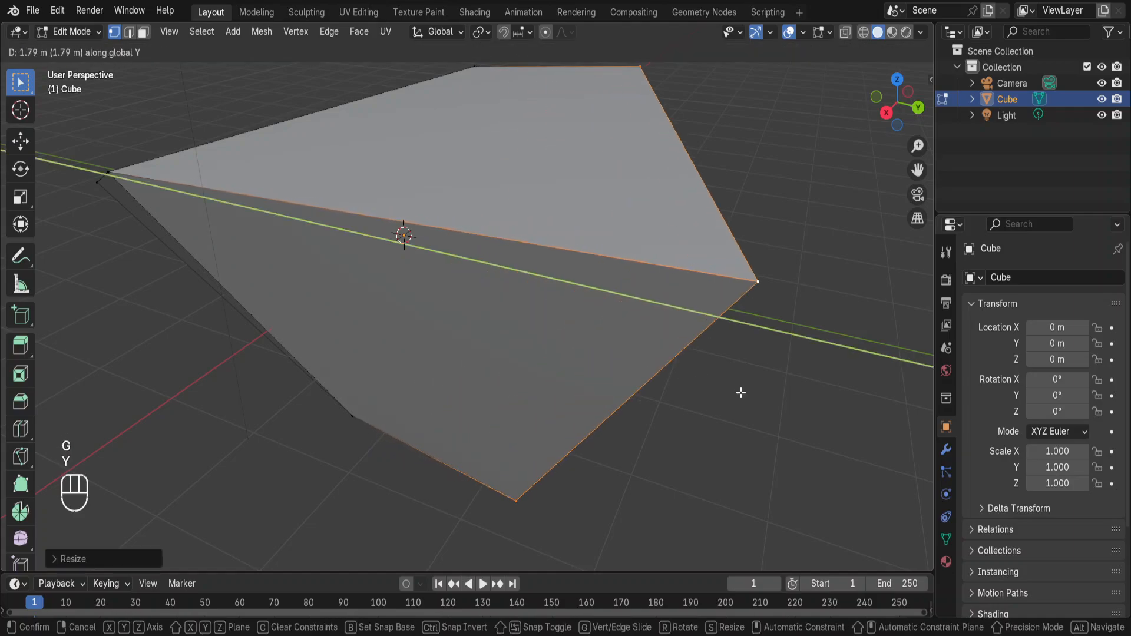
pyautogui.click(530, 307)
pyautogui.hotkey('alt', 'a')
# Switch to face selection mode and select the top face of the mesh.
pyautogui.moveTo(475, 263); pyautogui.dragTo(517, 207, button='middle')
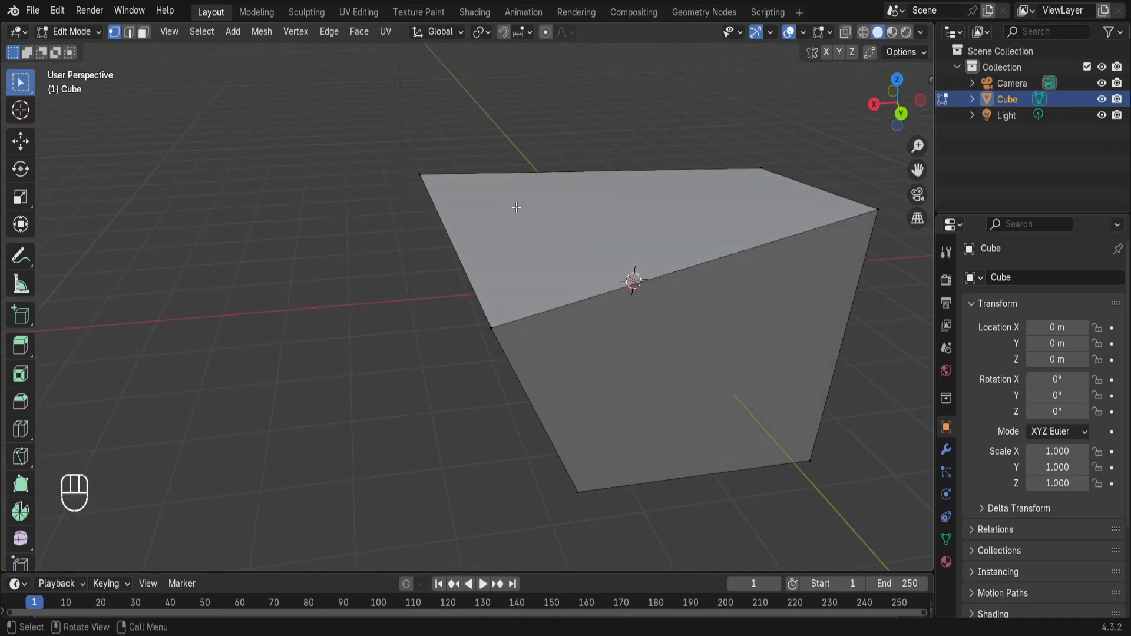
pyautogui.click(143, 32)
pyautogui.click(589, 257)
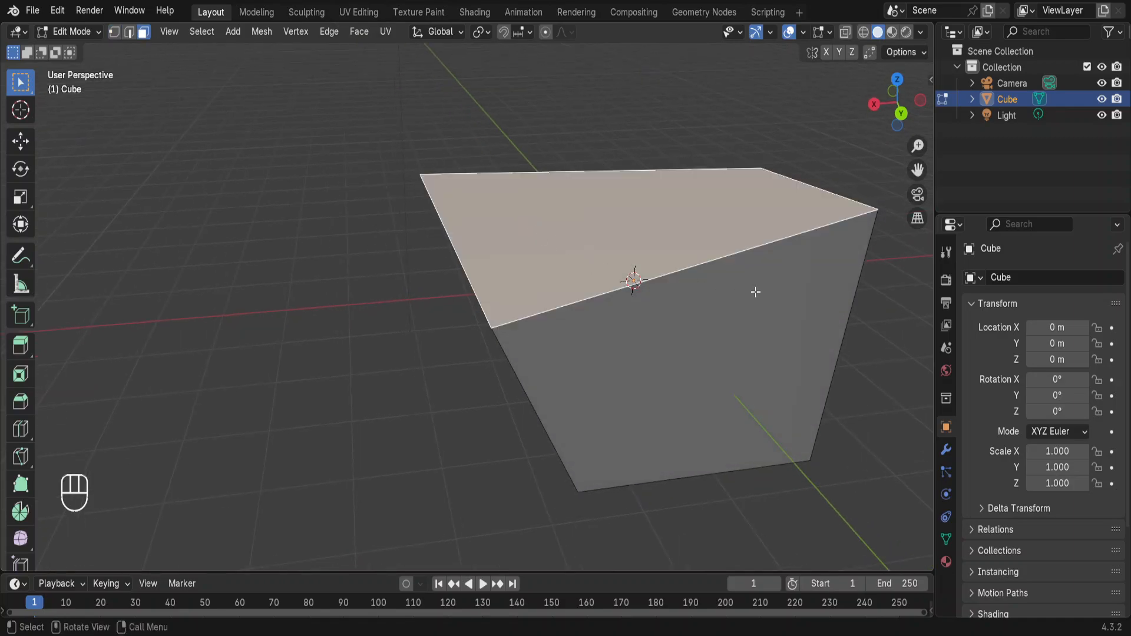
pyautogui.press('e')
pyautogui.press('Escape')
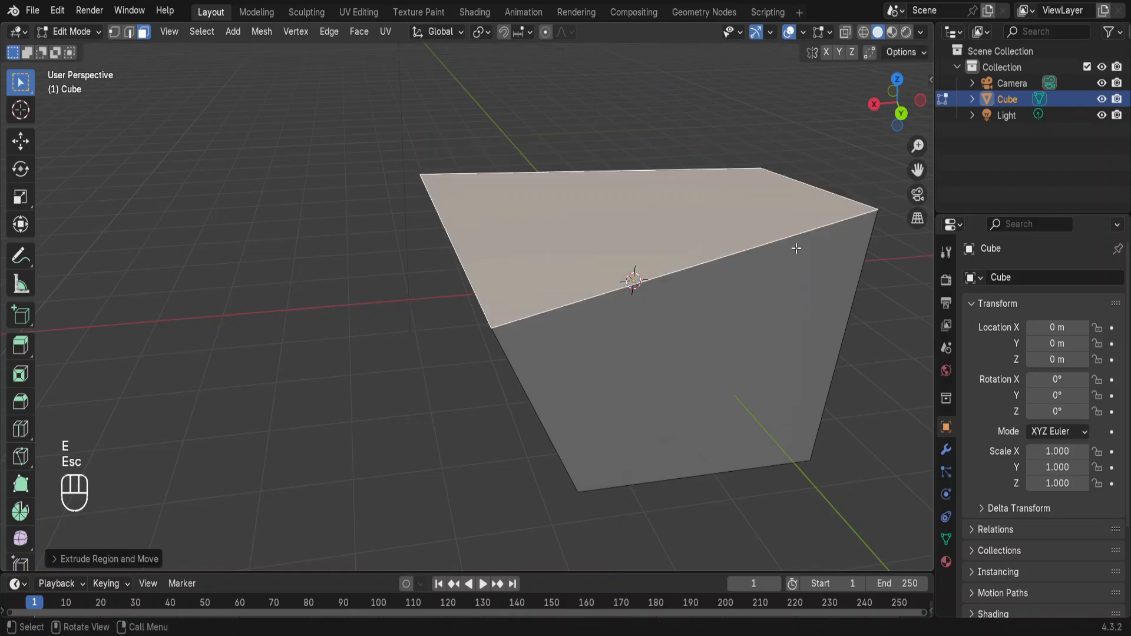
pyautogui.hotkey('ctrl', 'z')
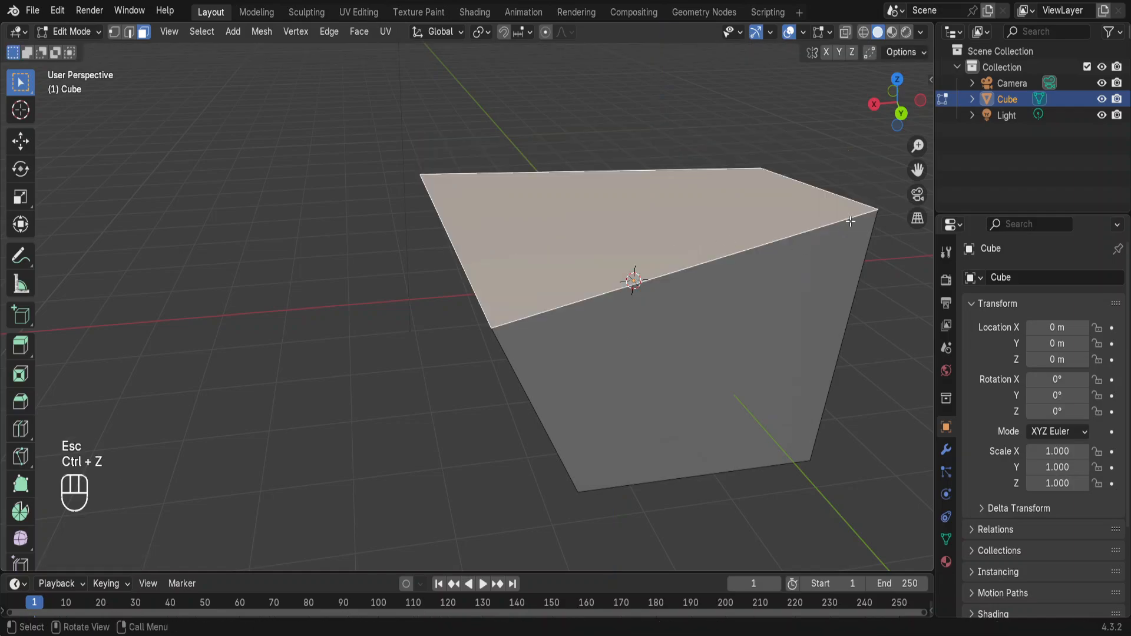
# Inset the selected top face to form a smaller face inside it.
pyautogui.press('i')
pyautogui.click(631, 278)
pyautogui.press('g')
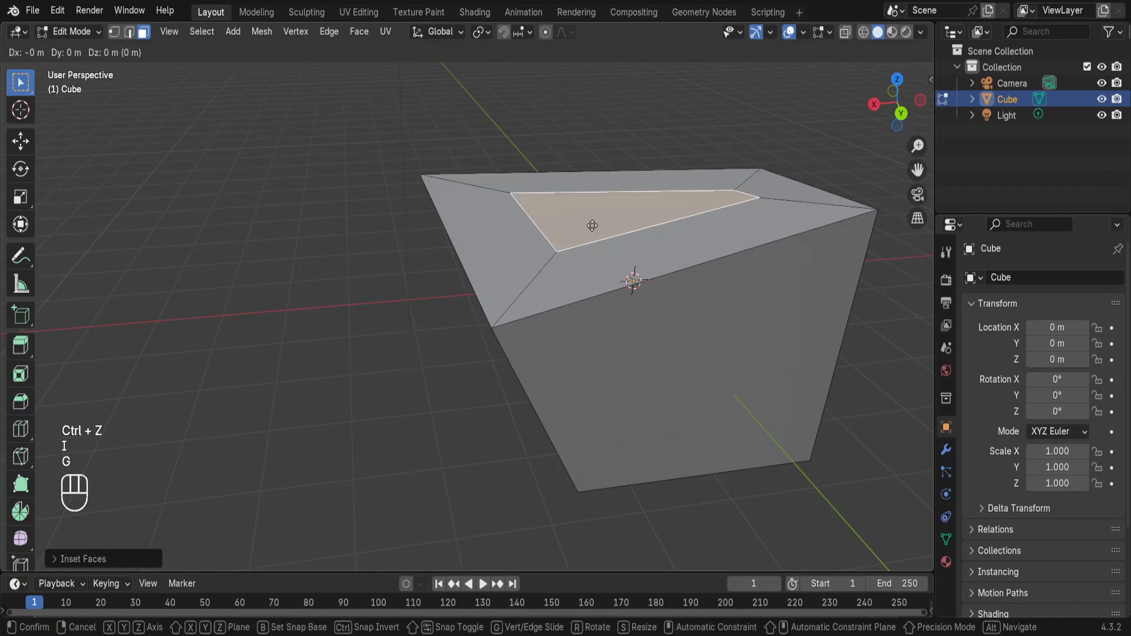
pyautogui.press('Escape')
pyautogui.press('g')
pyautogui.press('Escape')
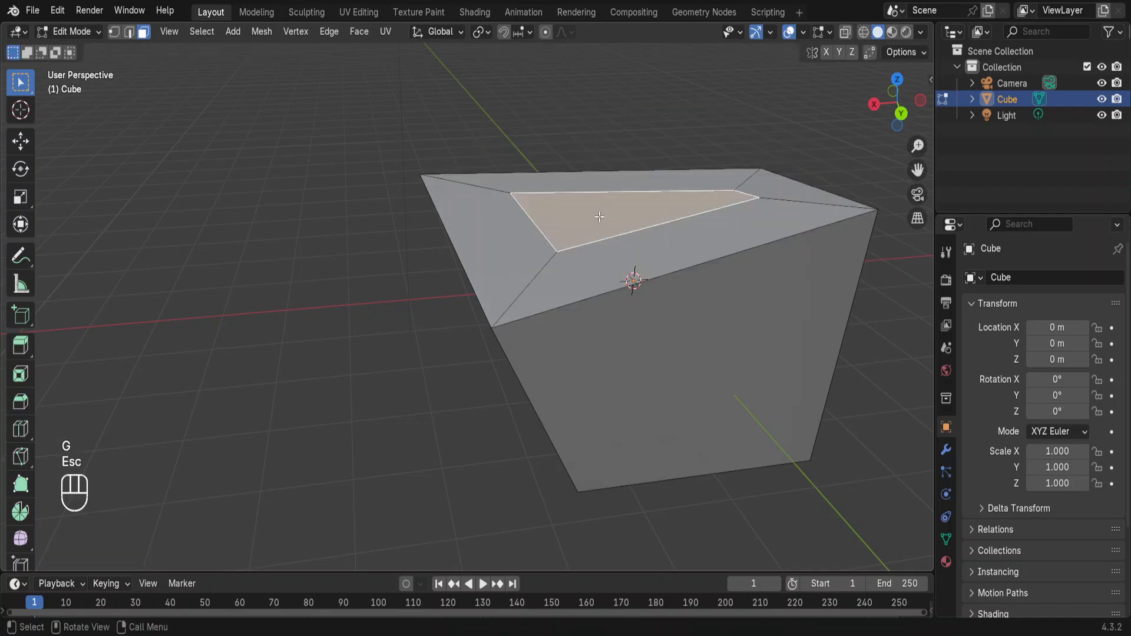
# Raise the inset face along the Z axis to give the mesh a sloped upper part.
pyautogui.press('g')
pyautogui.press('z')
pyautogui.click(631, 198)
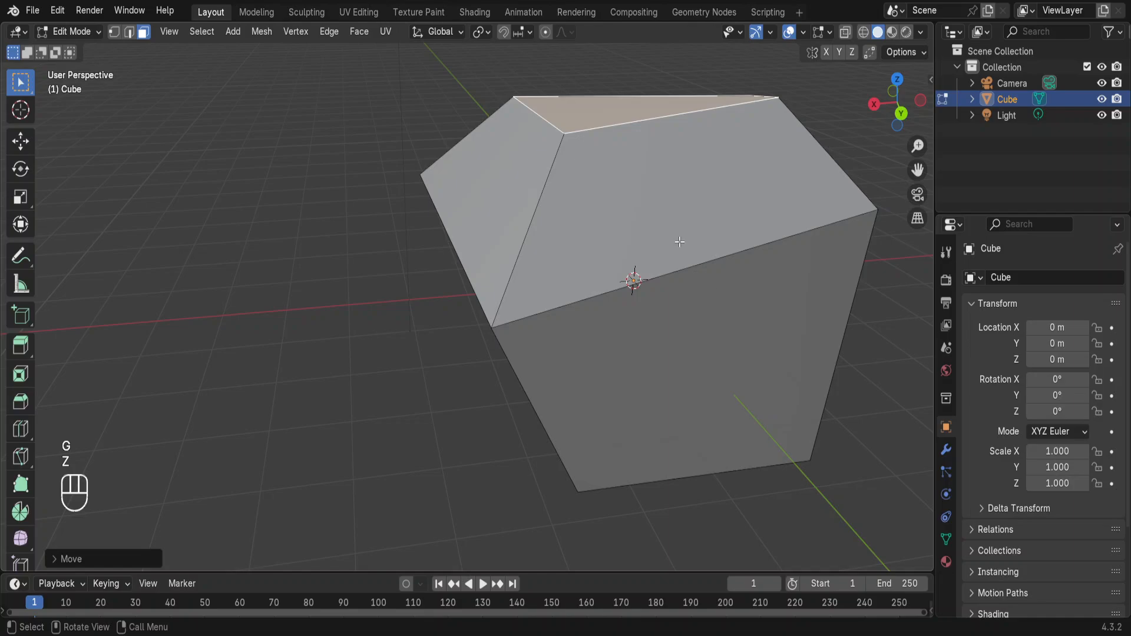
# Select the large sloped face on the positive Y side of the upper part and move it outward without an axis constraint.
pyautogui.click(673, 214)
pyautogui.moveTo(673, 214); pyautogui.dragTo(763, 189, button='middle')
pyautogui.press('g')
pyautogui.press('z')
pyautogui.press('z')
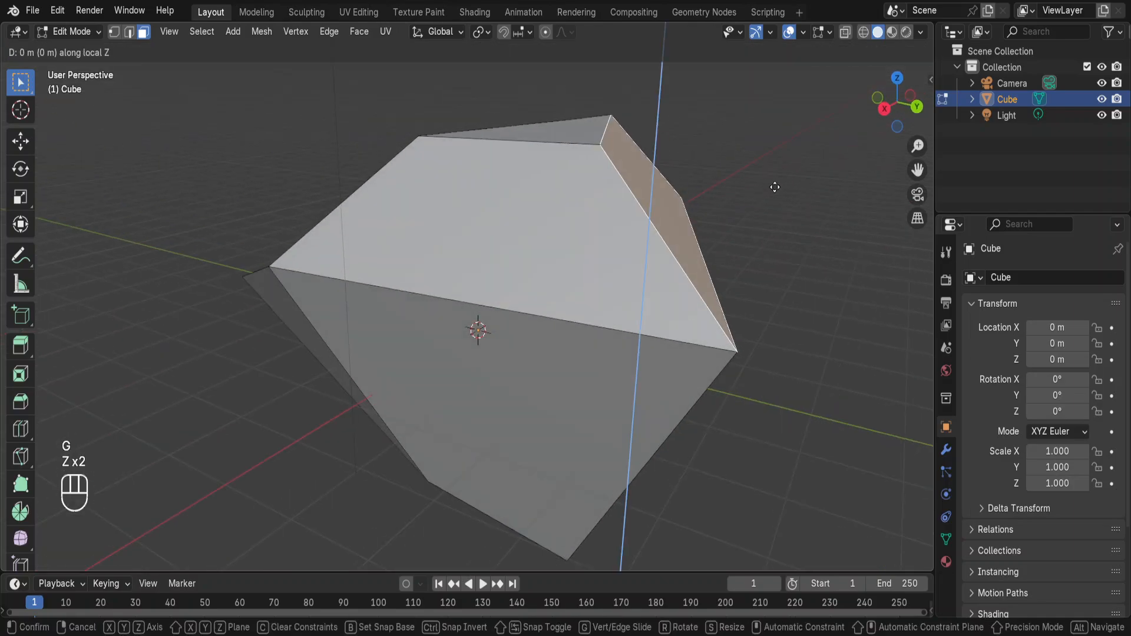
pyautogui.press('z')
pyautogui.click(827, 165)
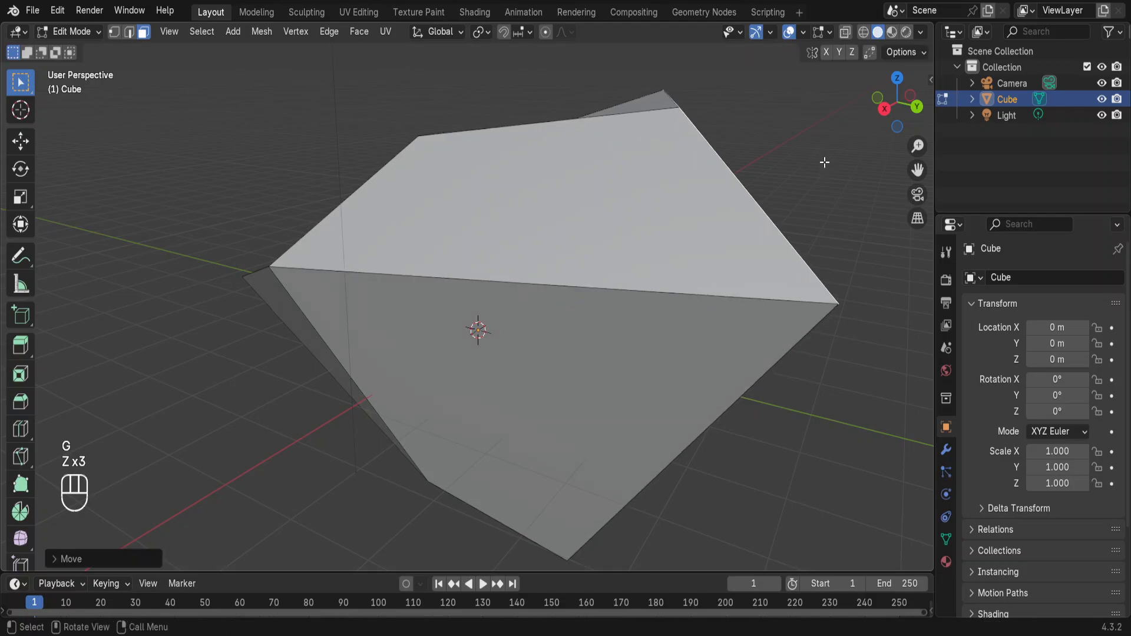
pyautogui.moveTo(826, 162); pyautogui.dragTo(544, 241, button='middle')
pyautogui.moveTo(468, 316); pyautogui.dragTo(513, 276, button='middle')
pyautogui.press('Tab')
pyautogui.press('Tab')
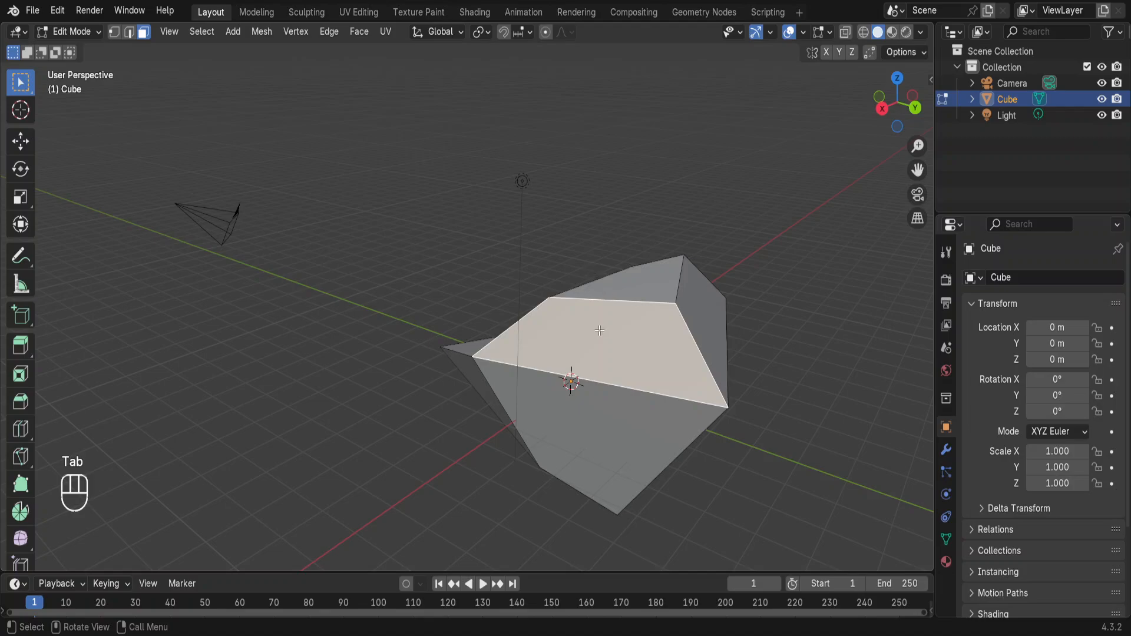
pyautogui.moveTo(600, 331); pyautogui.dragTo(637, 328, button='middle')
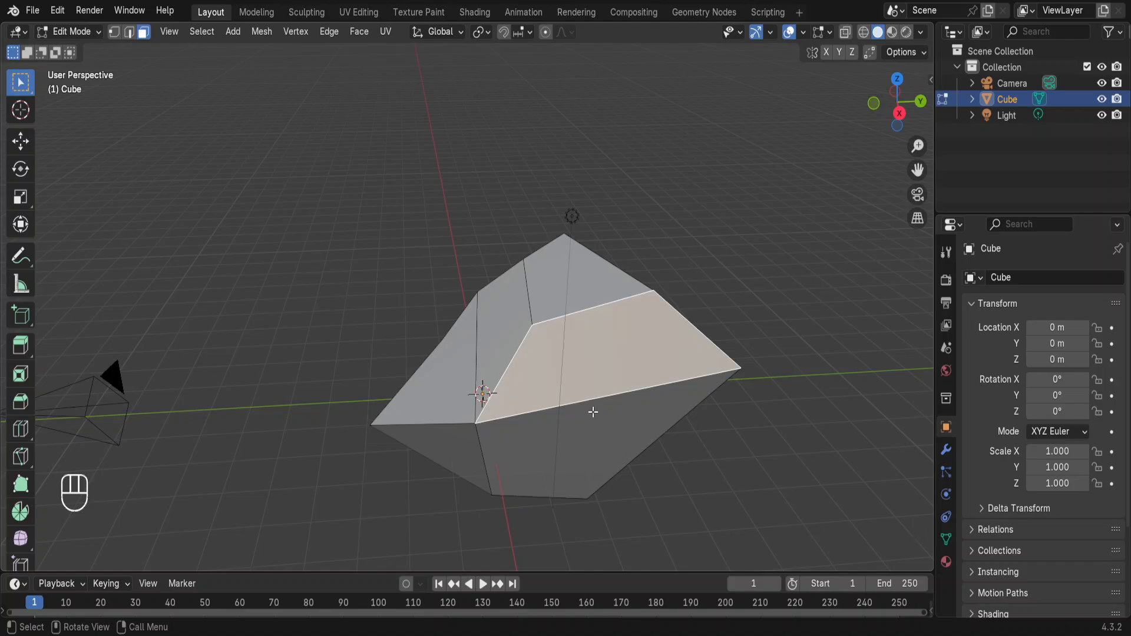
# Remove the existing material slot from the cube in Object Mode.
pyautogui.click(946, 563)
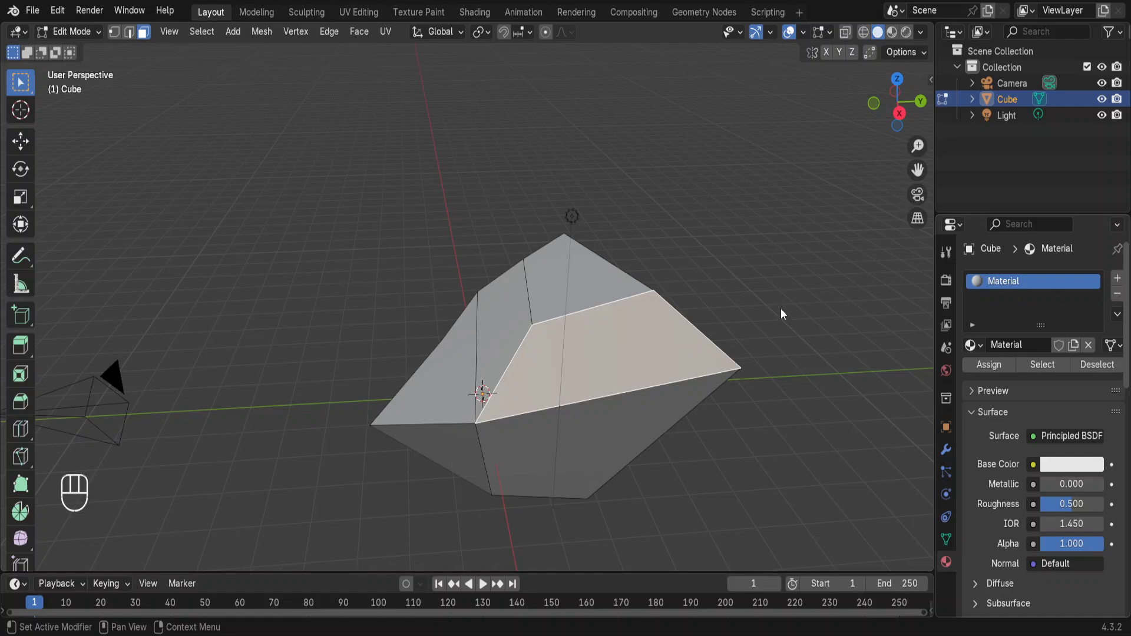
pyautogui.click(1118, 294)
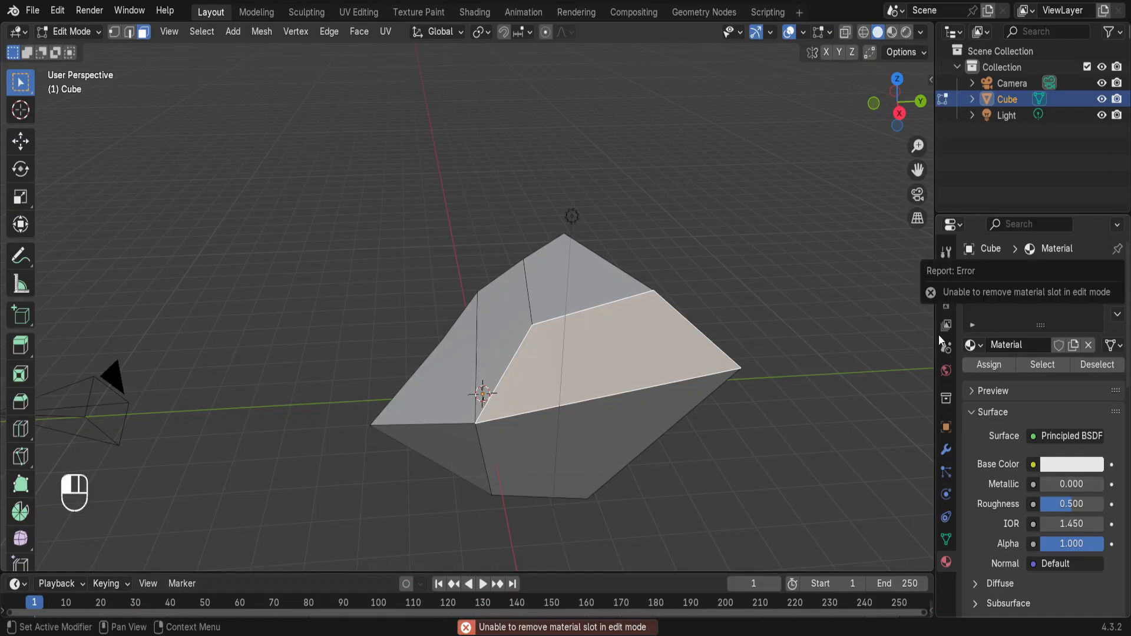
pyautogui.press('Tab')
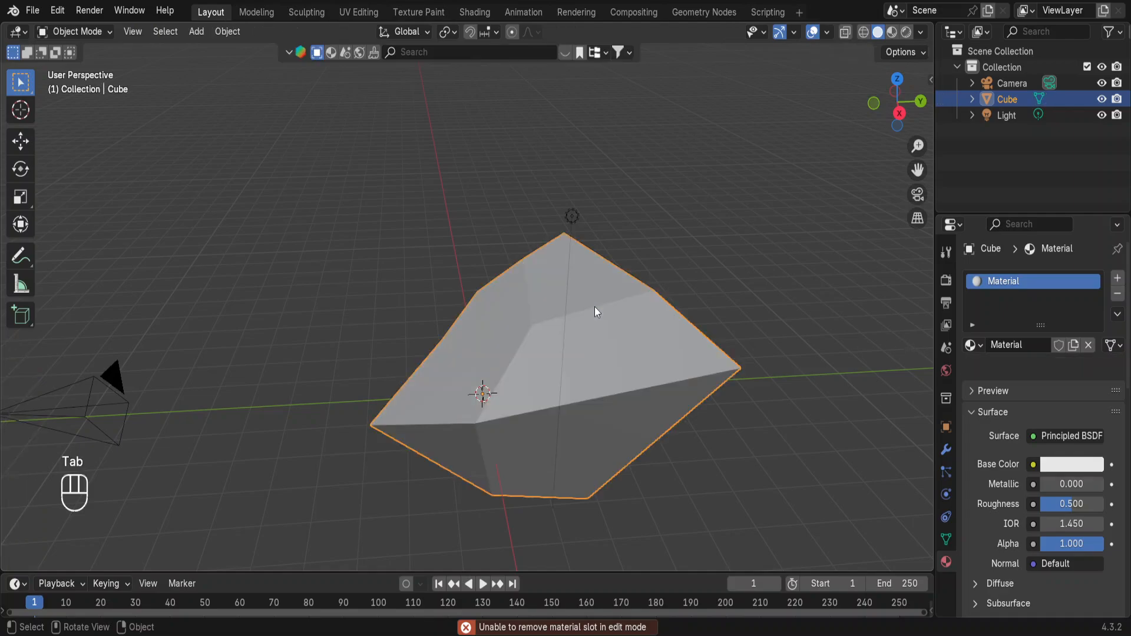
pyautogui.click(1118, 293)
# Create a new material for the cube and return to Edit Mode.
pyautogui.click(1043, 346)
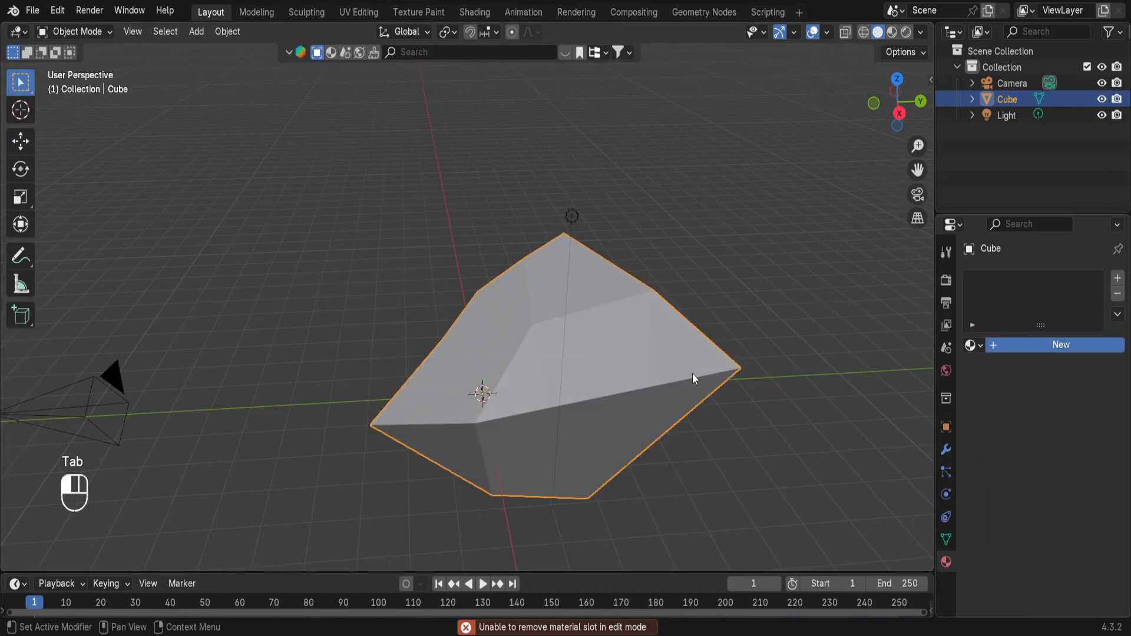
pyautogui.moveTo(532, 348); pyautogui.dragTo(906, 303, button='middle')
pyautogui.click(973, 346)
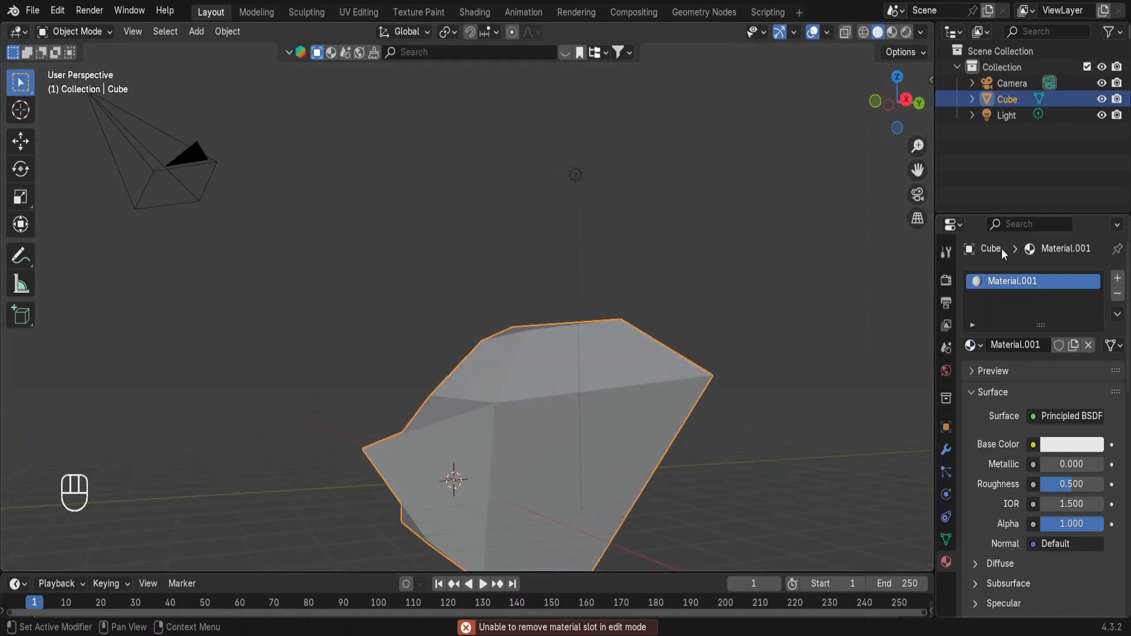
pyautogui.moveTo(493, 295); pyautogui.dragTo(521, 315, button='middle')
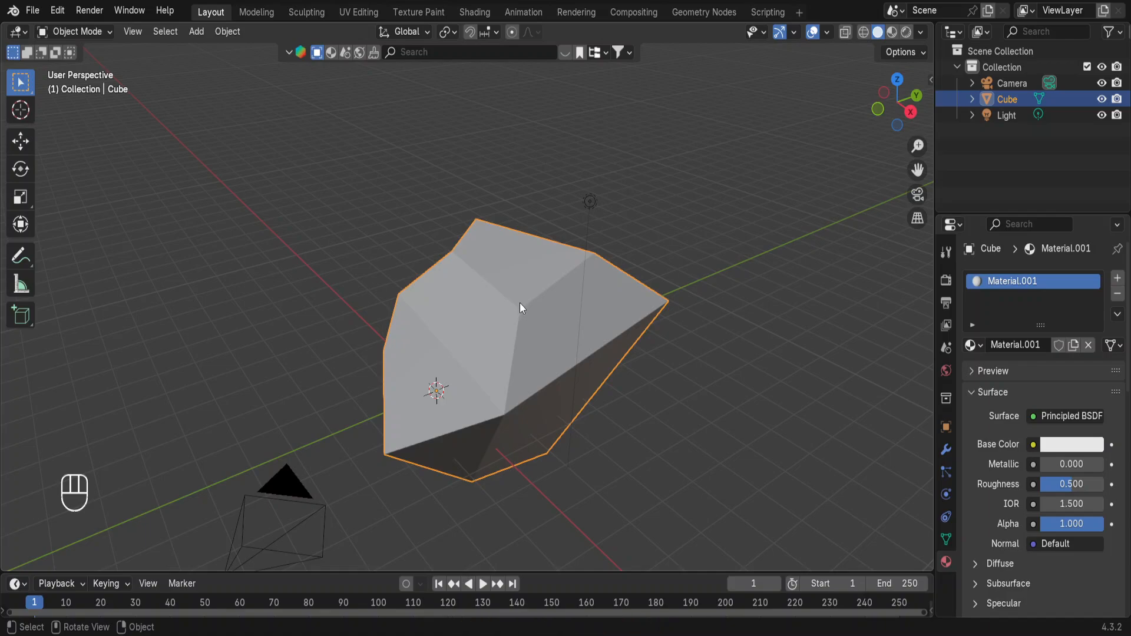
pyautogui.press('Tab')
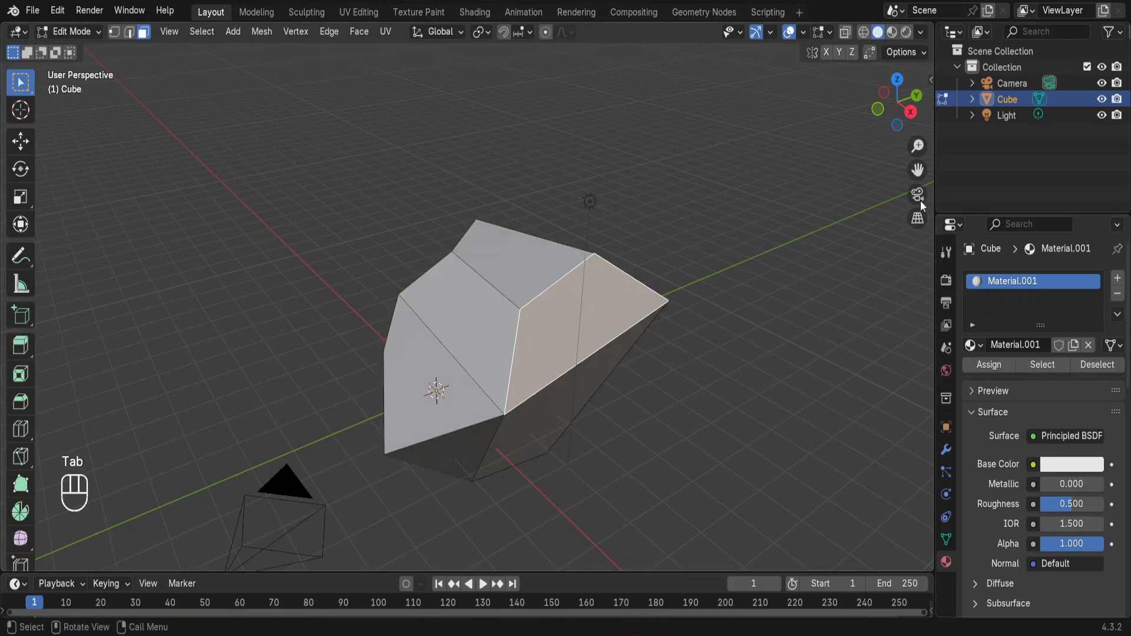
# Browse the materials offered by BlenderKit with an empty search and dismiss the results.
pyautogui.click(931, 80)
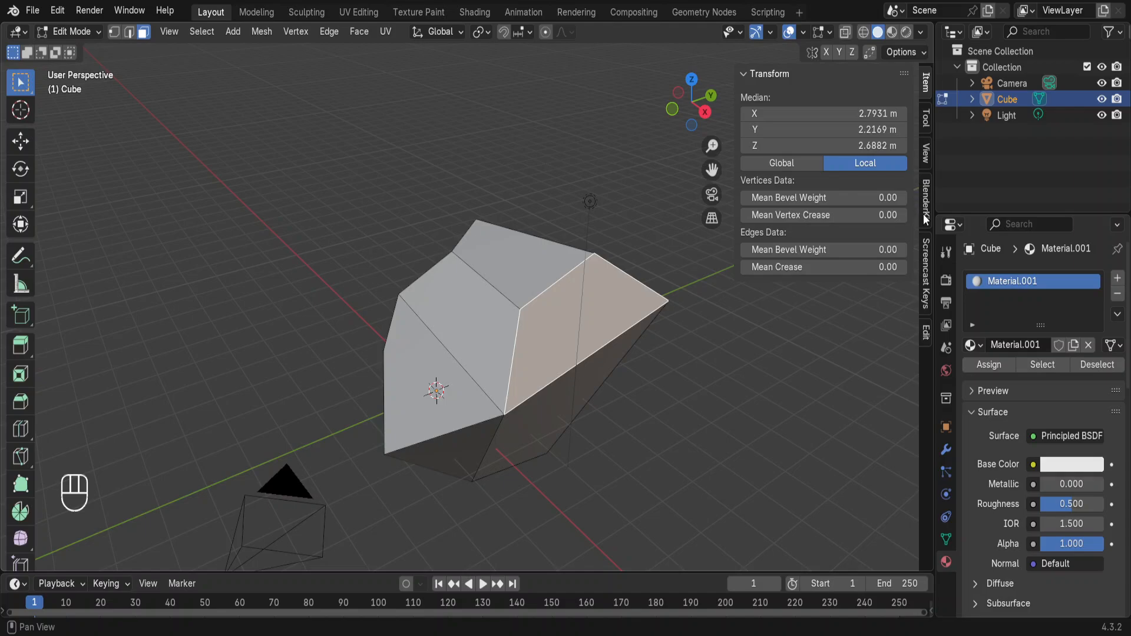
pyautogui.click(926, 218)
pyautogui.click(781, 277)
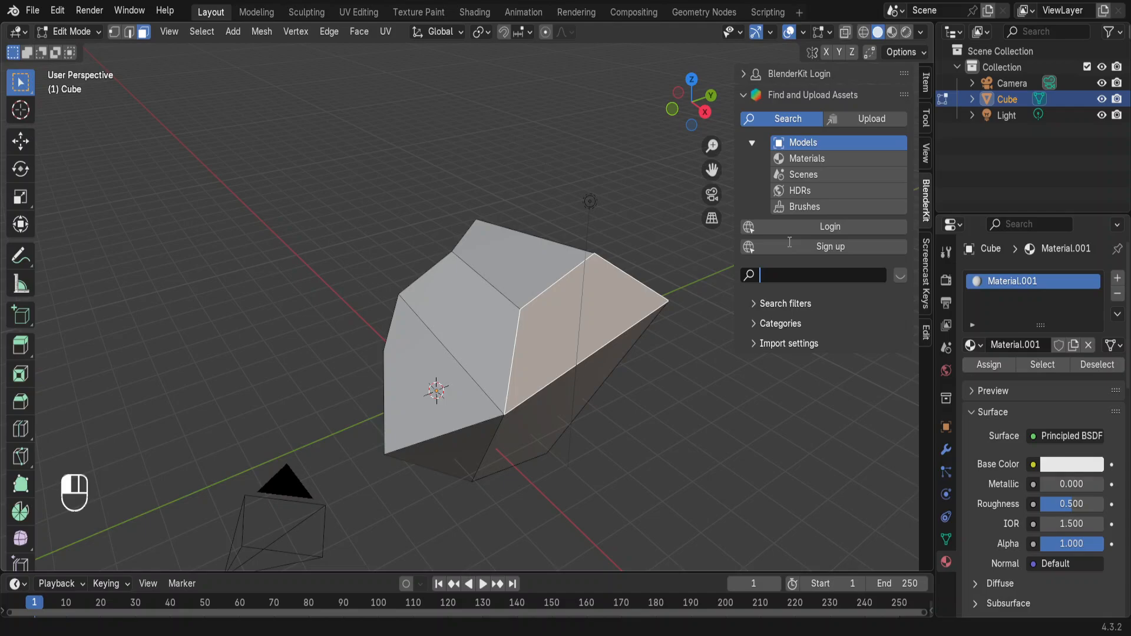
pyautogui.click(833, 156)
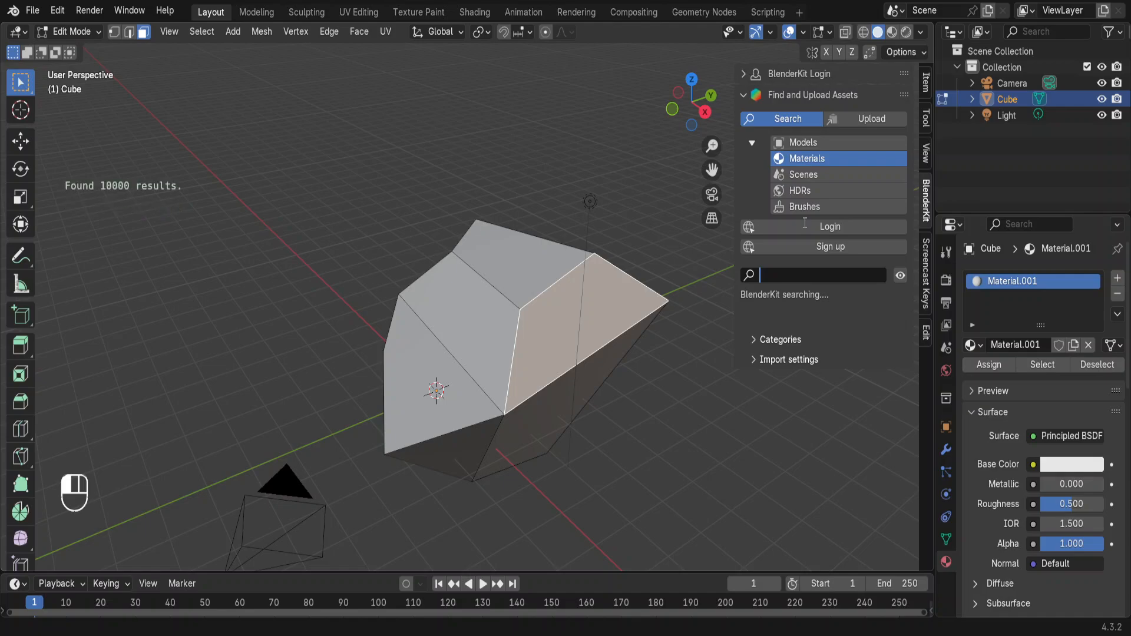
pyautogui.press('Return')
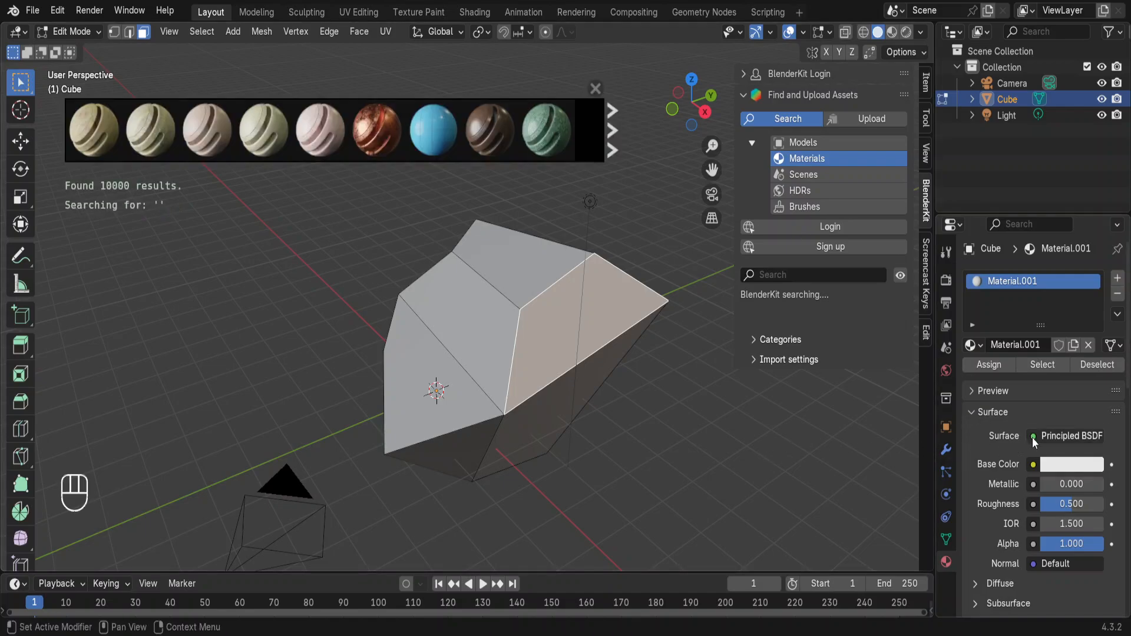
pyautogui.click(595, 88)
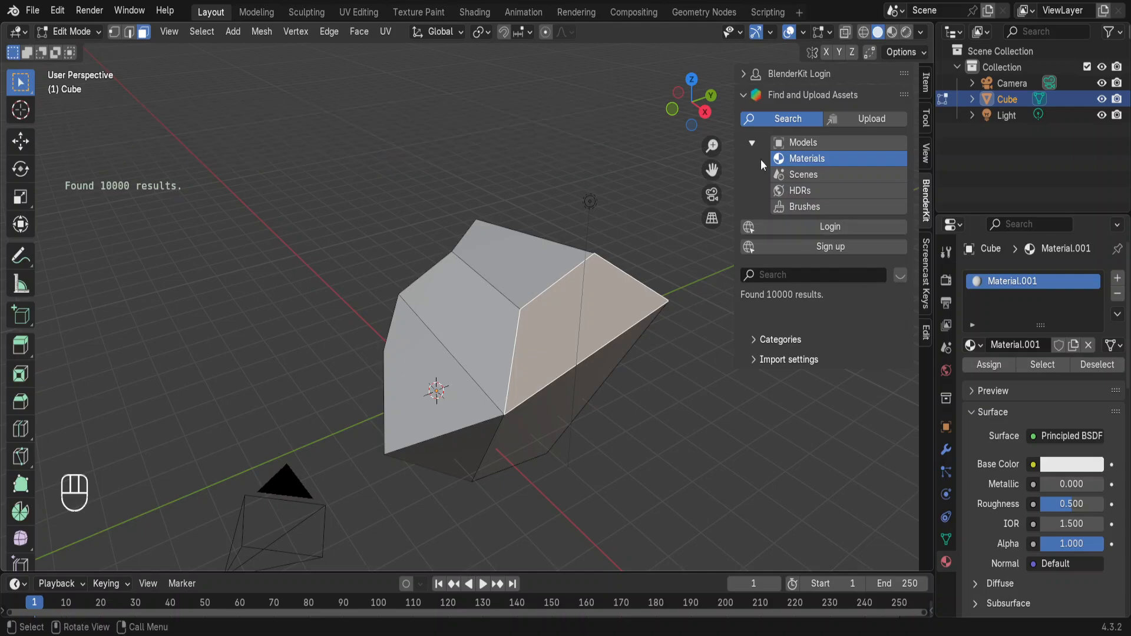
# Open the Preferences, and collapse the Transform and BlenderKit Find and Upload Assets sections of the sidebar.
pyautogui.click(925, 86)
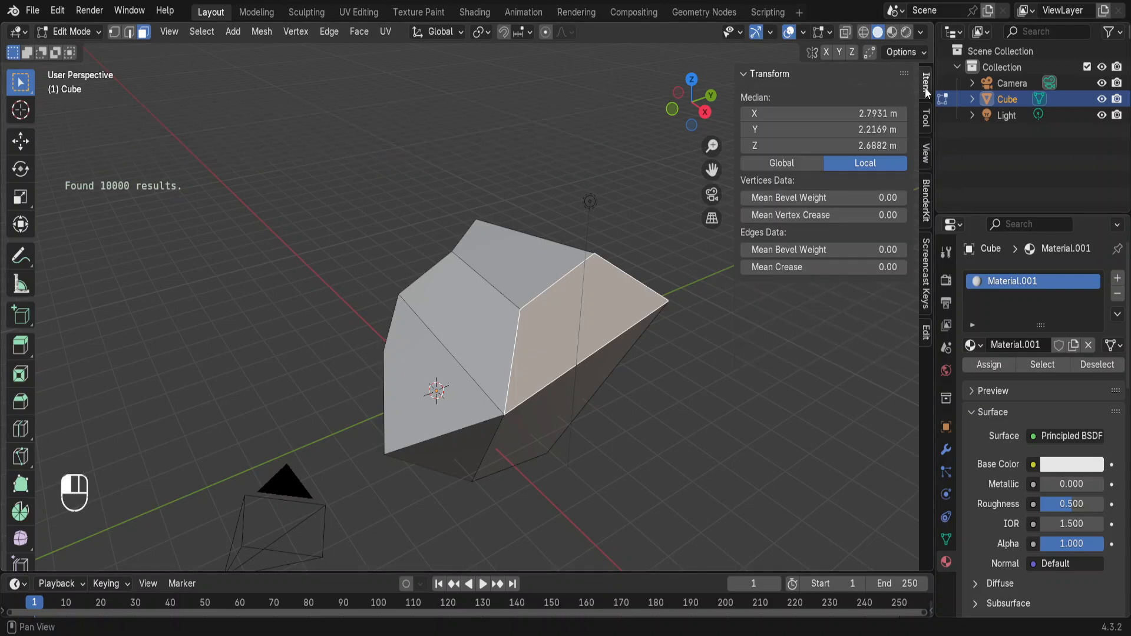
pyautogui.click(761, 75)
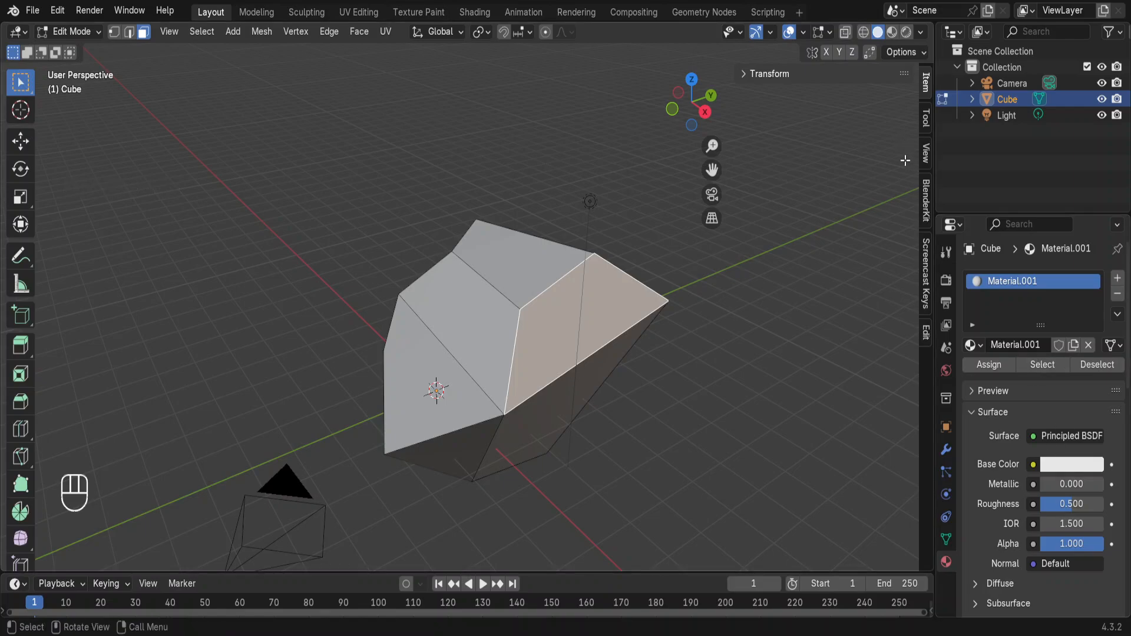
pyautogui.click(927, 189)
pyautogui.click(58, 11)
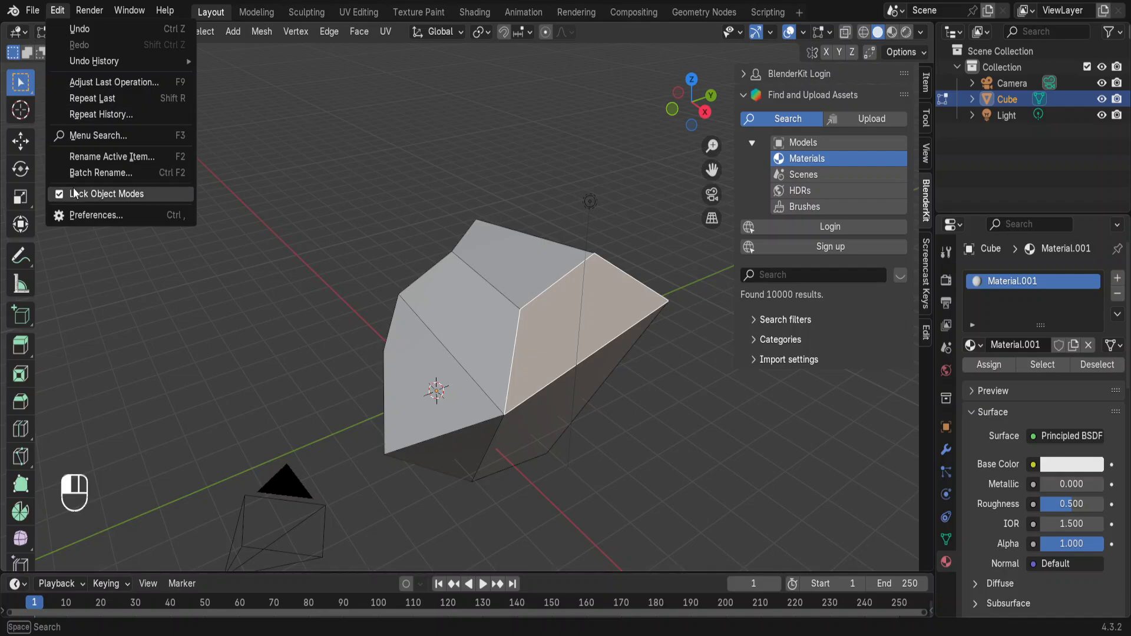
pyautogui.click(80, 215)
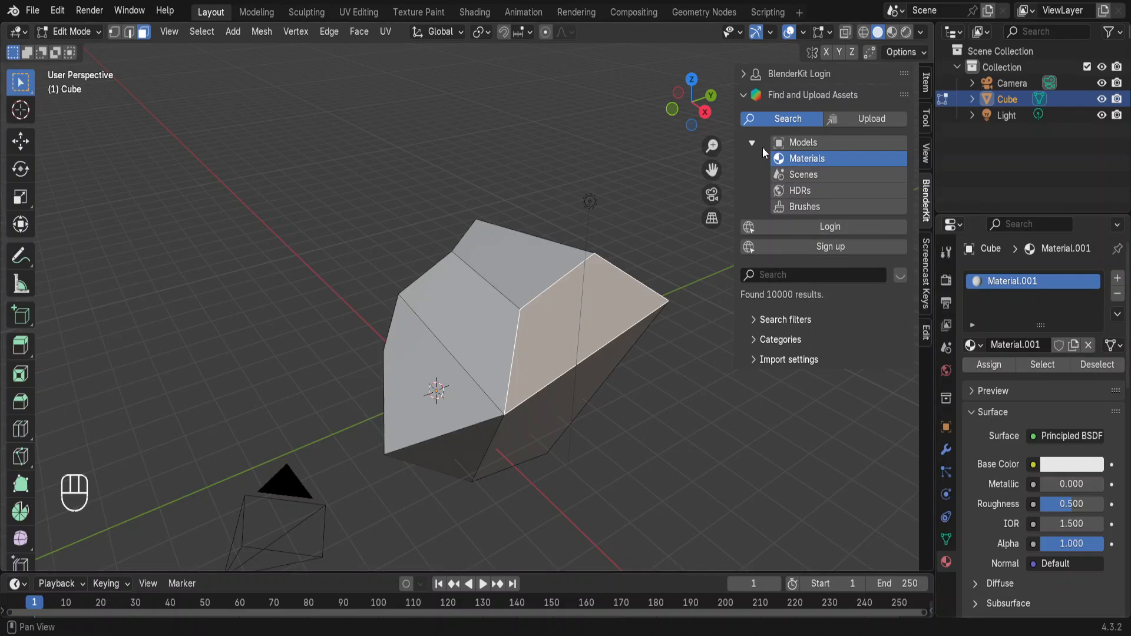
pyautogui.click(752, 96)
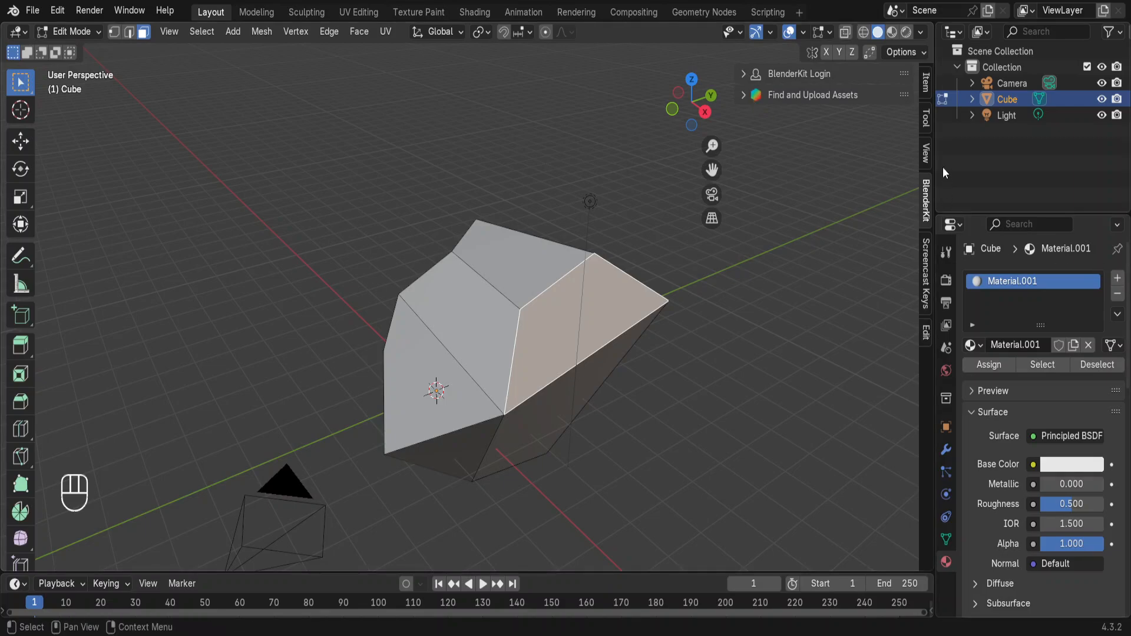
# Set the Base Color of Material.001 to bright green, hex #34E715FF.
pyautogui.click(925, 83)
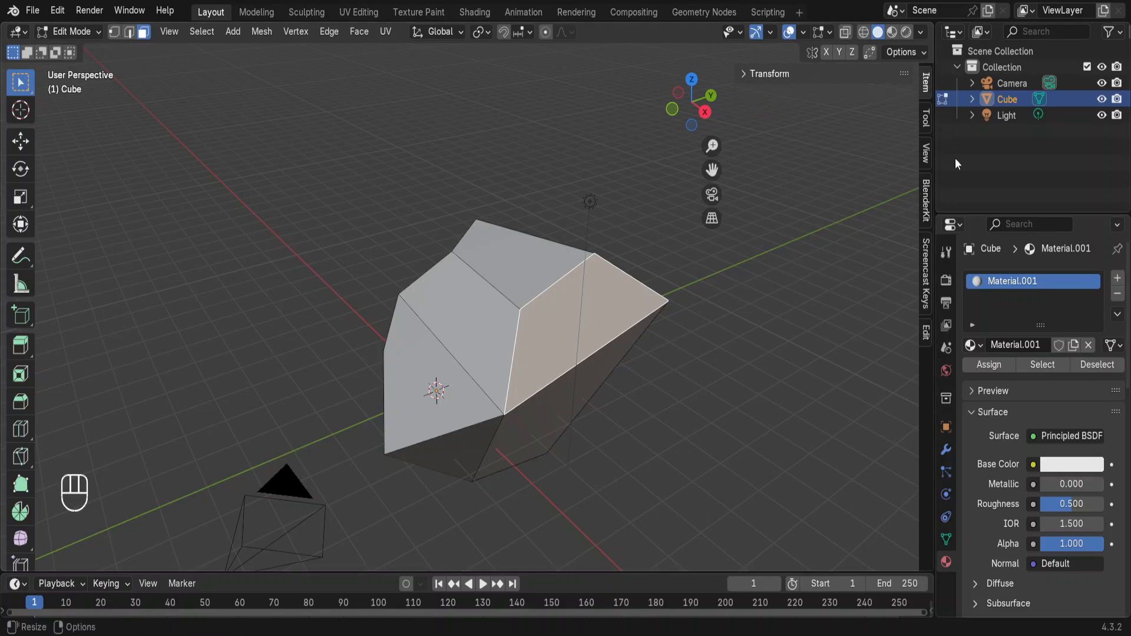
pyautogui.click(1070, 465)
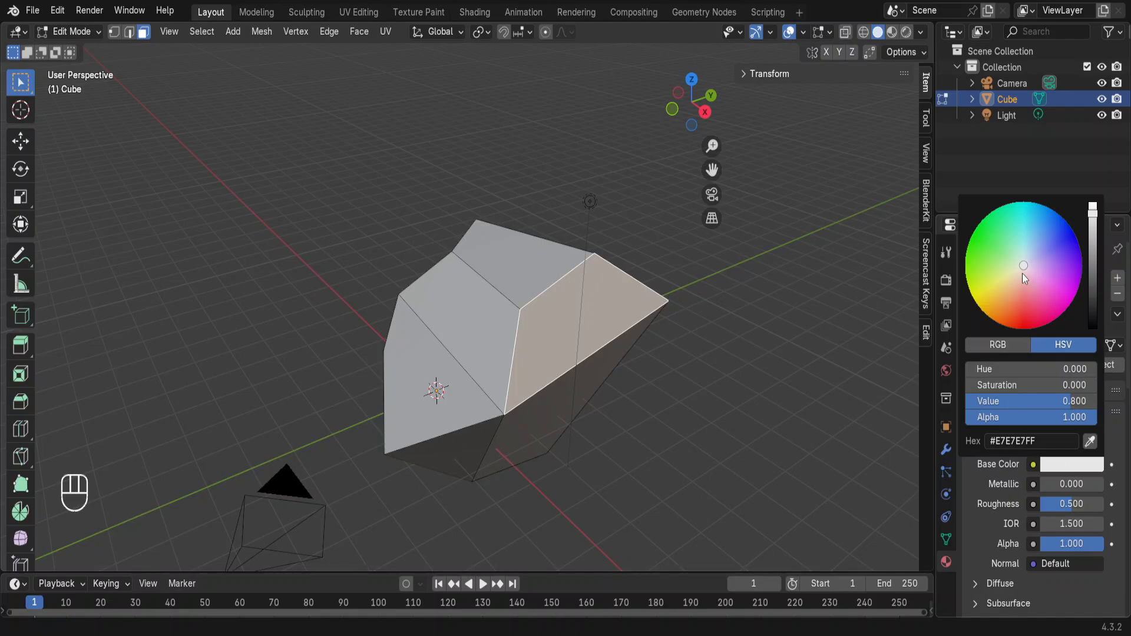
pyautogui.moveTo(1031, 268); pyautogui.dragTo(972, 250)
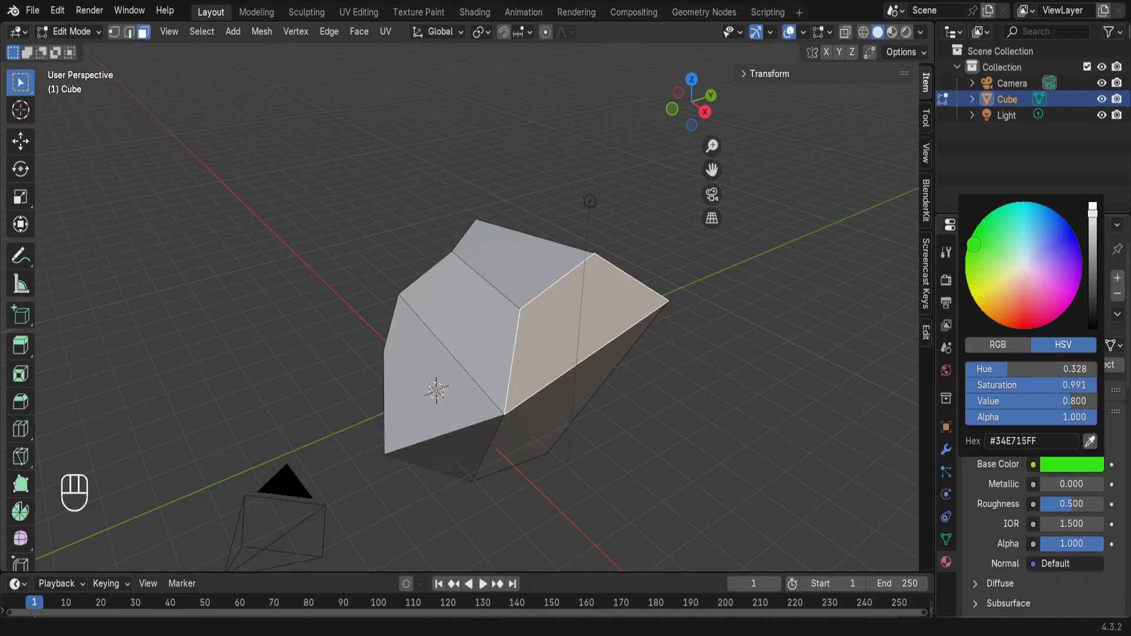
# Show the viewport in Material Preview and assign the green Material.001 to the selected face.
pyautogui.press('z')
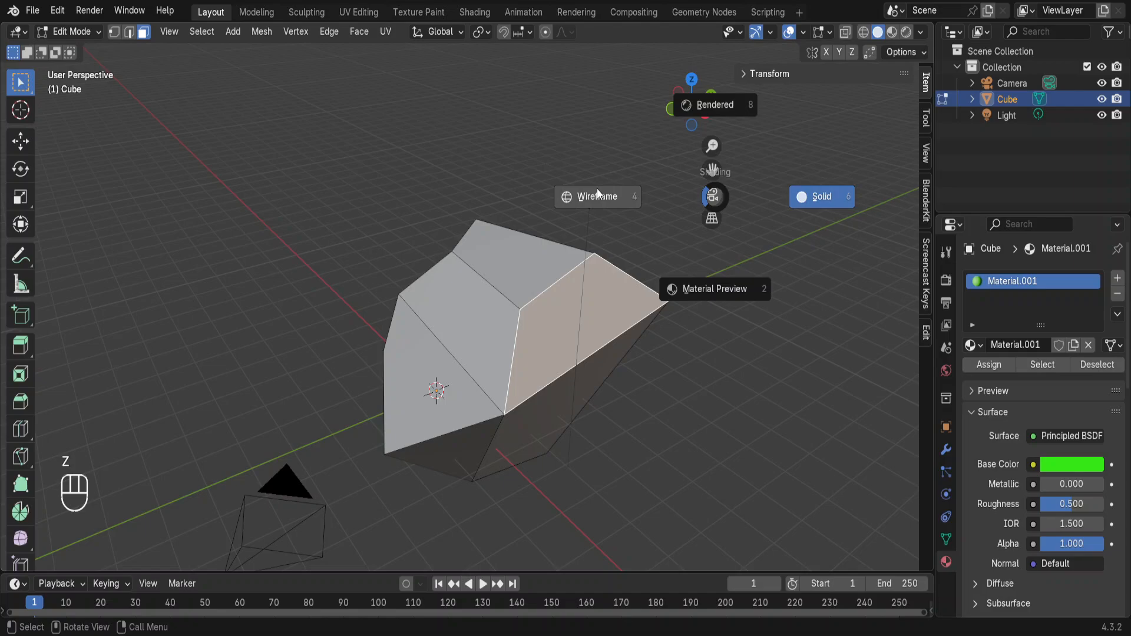
pyautogui.click(707, 286)
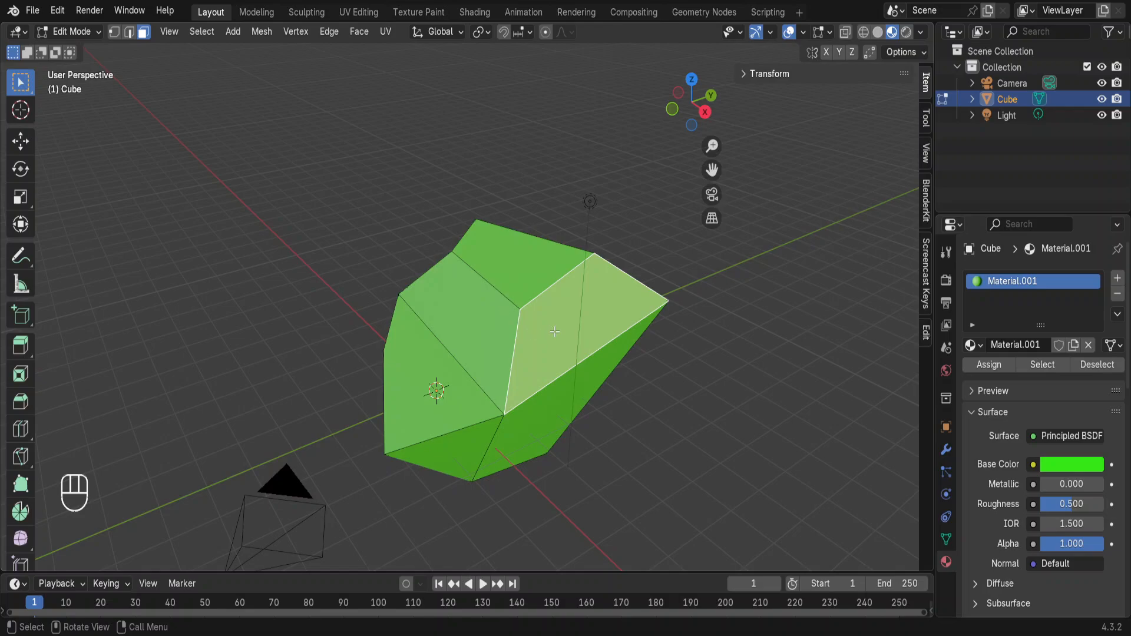
pyautogui.moveTo(573, 419); pyautogui.dragTo(629, 417, button='middle')
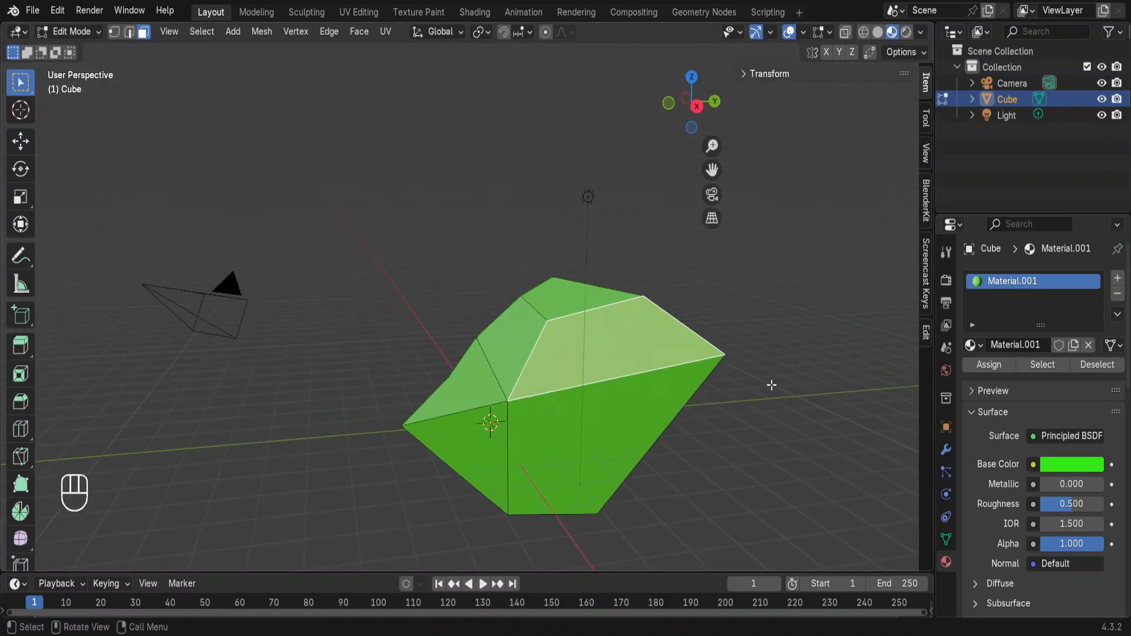
pyautogui.keyDown('shift'); pyautogui.moveTo(764, 322); pyautogui.dragTo(495, 309, button='middle'); pyautogui.keyUp('shift')
pyautogui.keyDown('shift'); pyautogui.moveTo(171, 281); pyautogui.dragTo(168, 152, button='middle'); pyautogui.keyUp('shift')
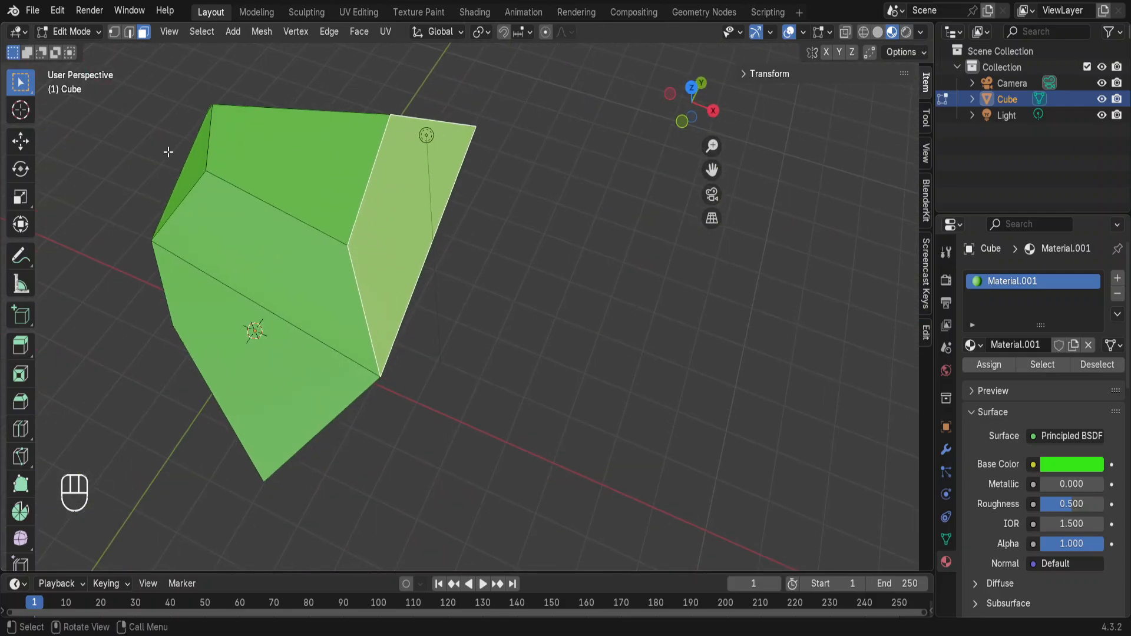
pyautogui.moveTo(385, 257); pyautogui.dragTo(430, 255, button='middle')
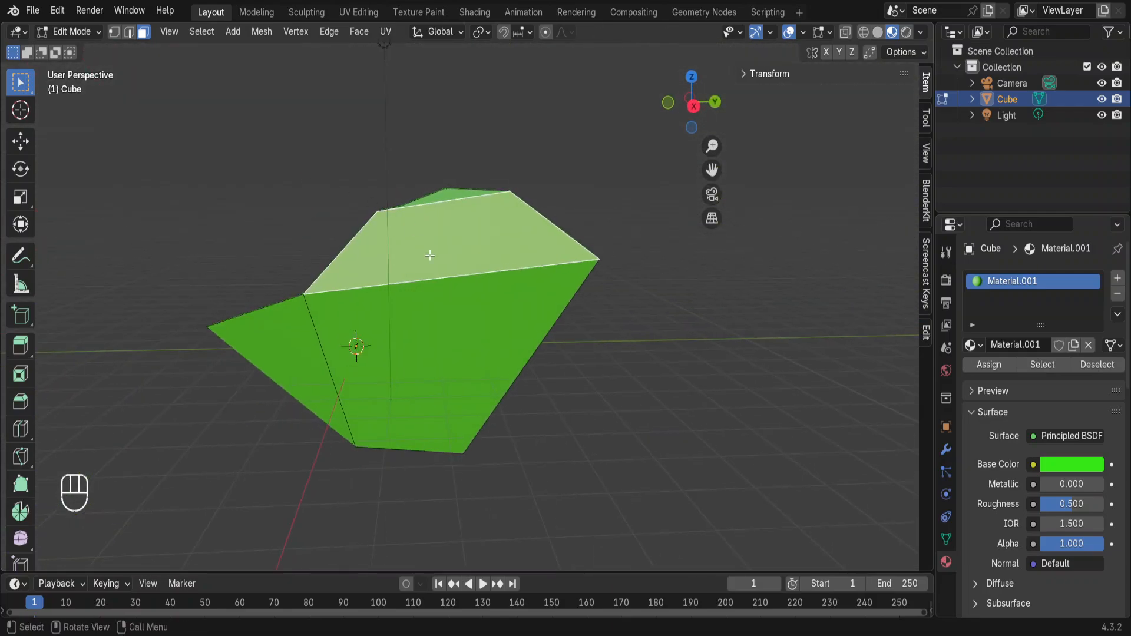
pyautogui.click(979, 366)
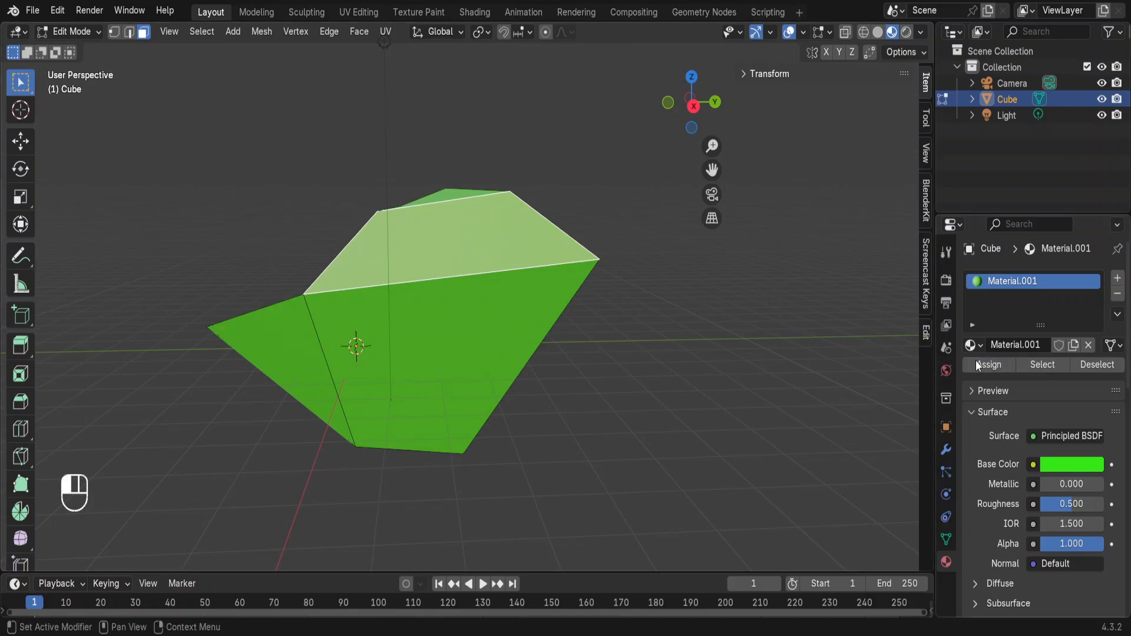
# Add a second material slot to the cube with a new material, and briefly check the material in the Shading workspace.
pyautogui.click(1118, 279)
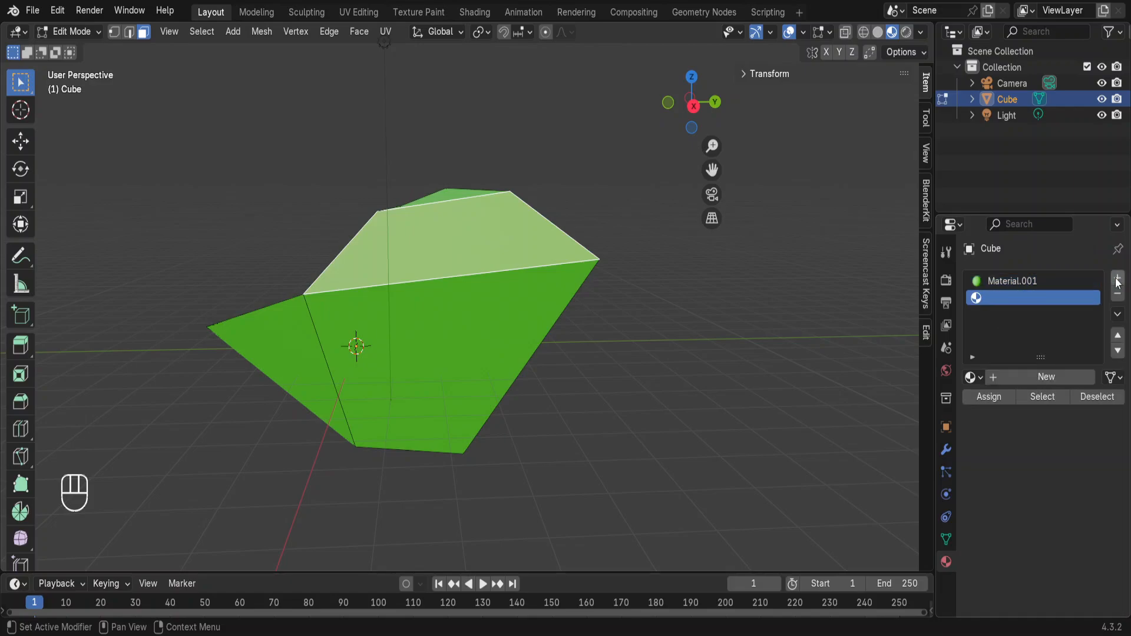
pyautogui.click(1021, 376)
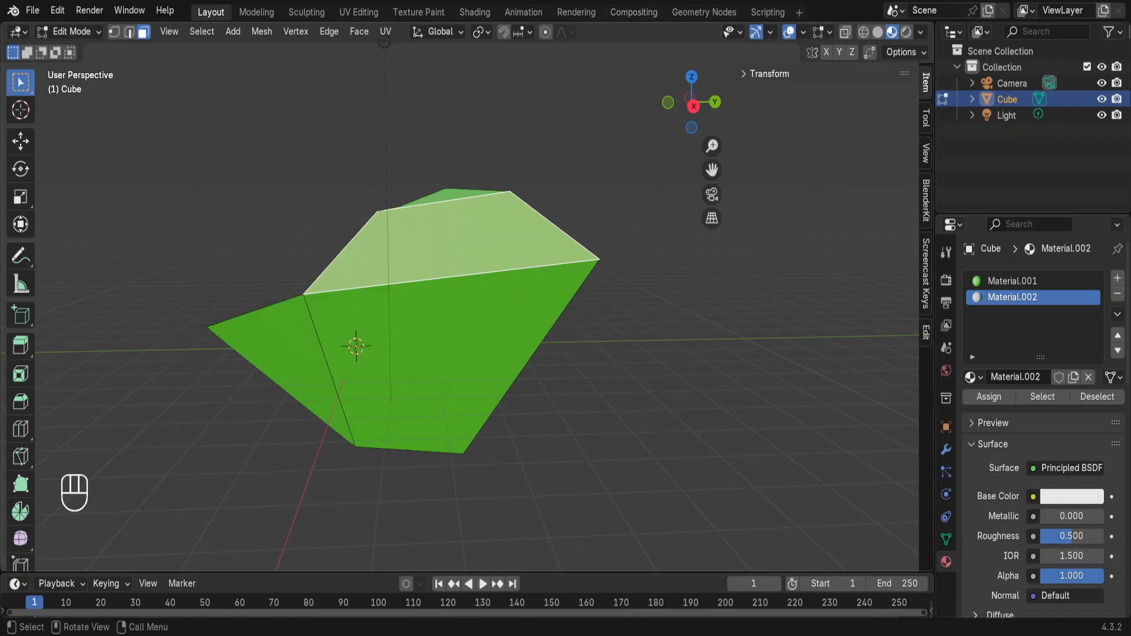
pyautogui.click(474, 12)
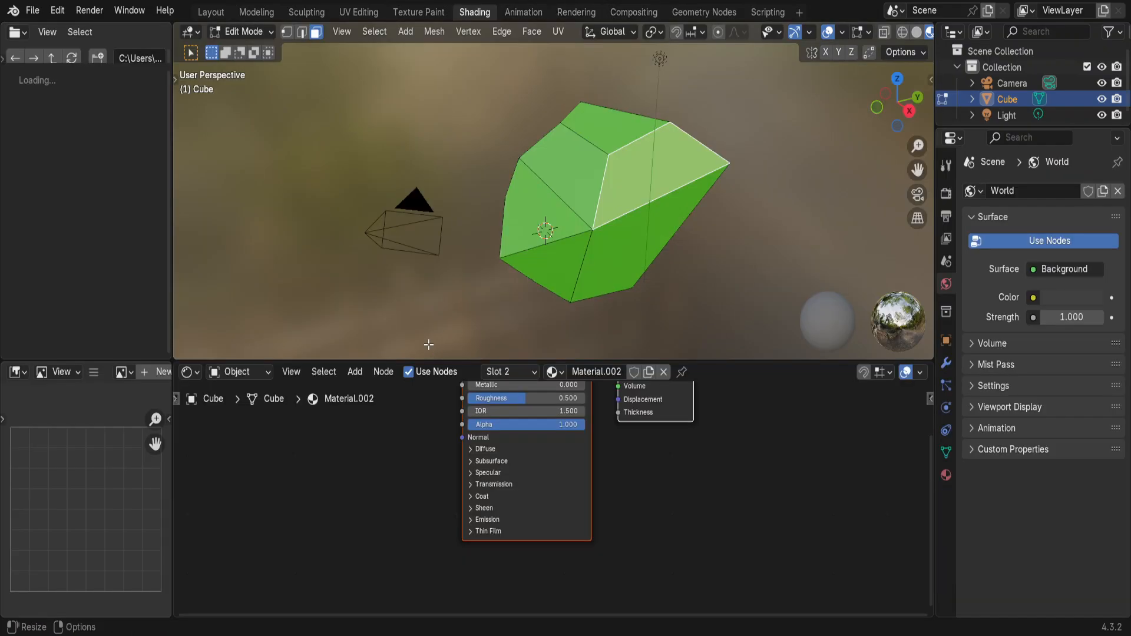
pyautogui.click(211, 12)
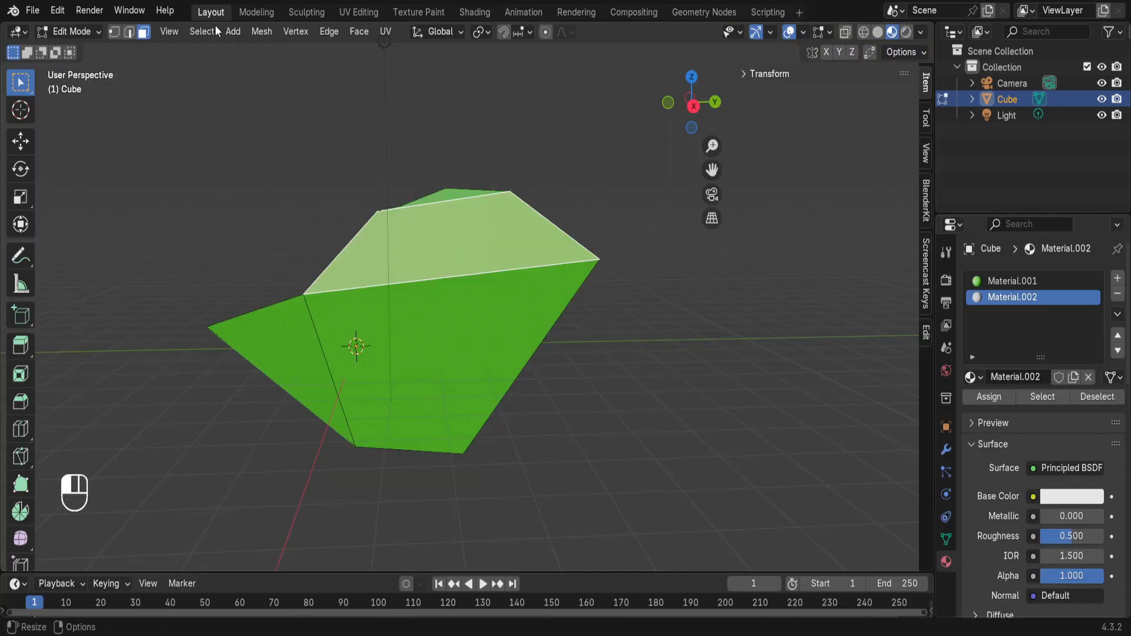
# Set the Base Color of the second material to orange-red and deselect the mesh face.
pyautogui.click(1099, 498)
pyautogui.moveTo(1023, 289); pyautogui.dragTo(1034, 352)
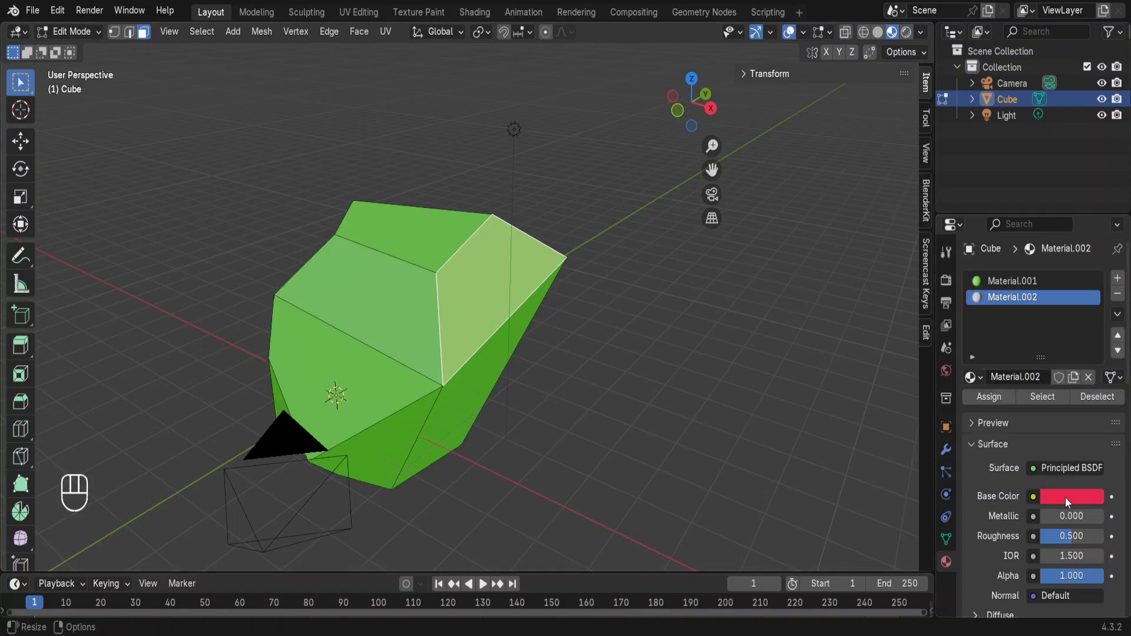
pyautogui.click(1069, 502)
pyautogui.click(1032, 354)
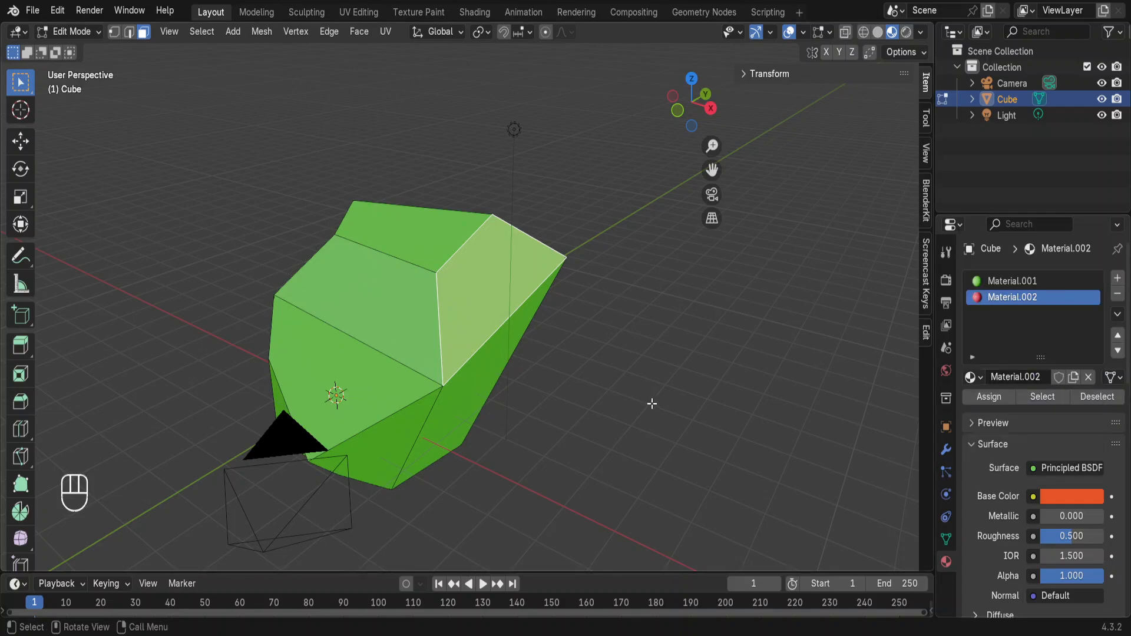
pyautogui.click(711, 410)
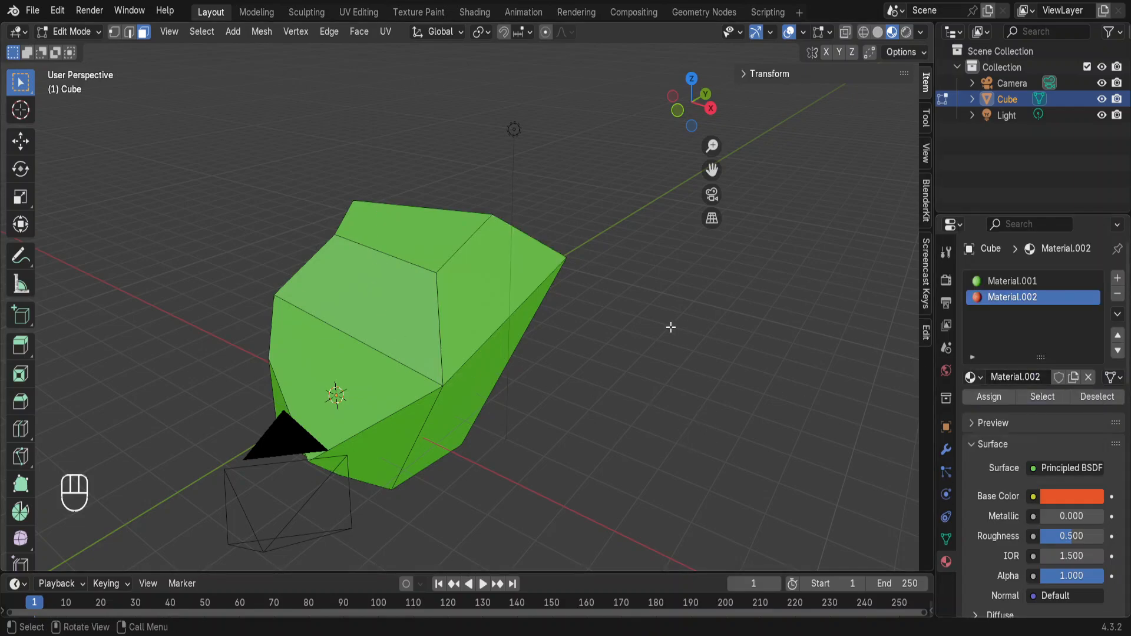
# Move the orange-red Material.002 to the first slot and assign it to all faces of the mesh.
pyautogui.click(1020, 283)
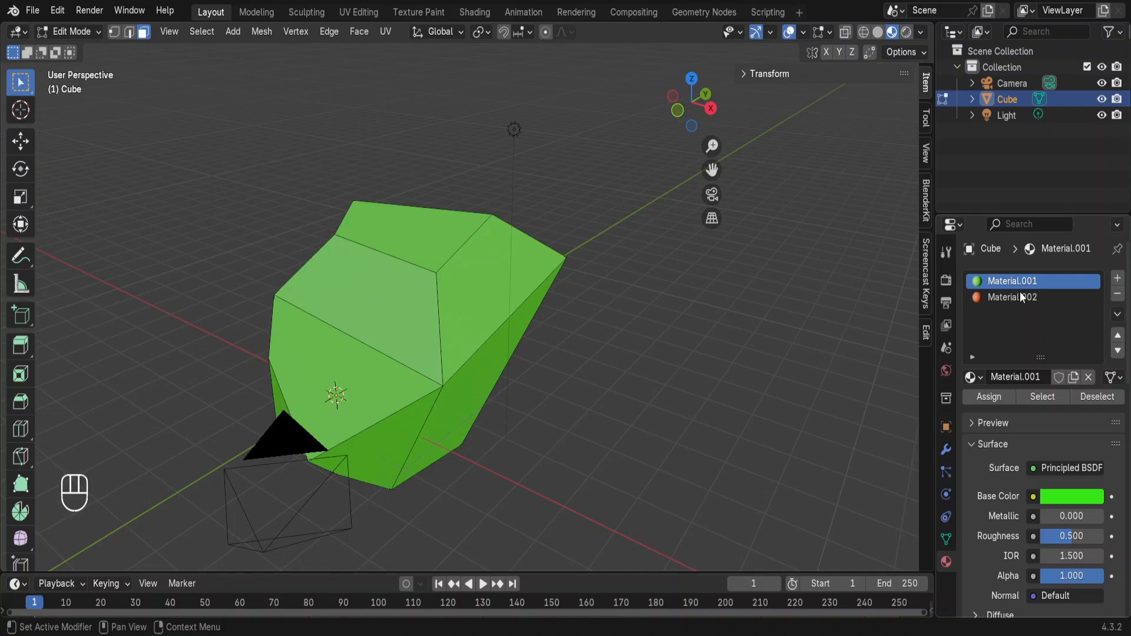
pyautogui.click(1020, 296)
pyautogui.click(1118, 334)
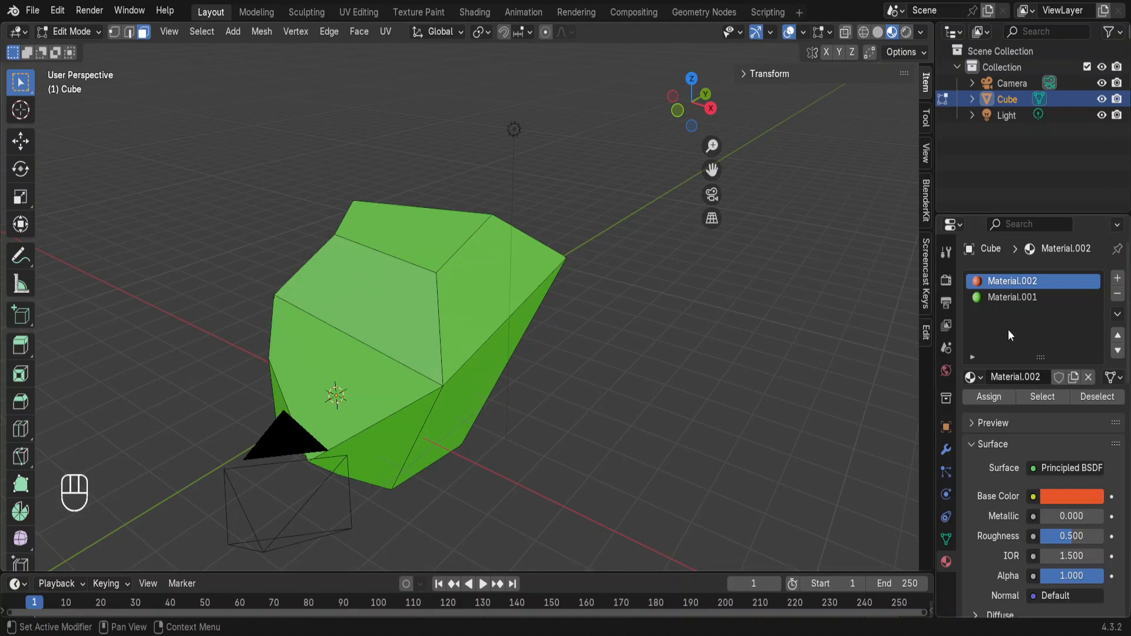
pyautogui.press('a')
pyautogui.moveTo(681, 307); pyautogui.dragTo(742, 313, button='middle')
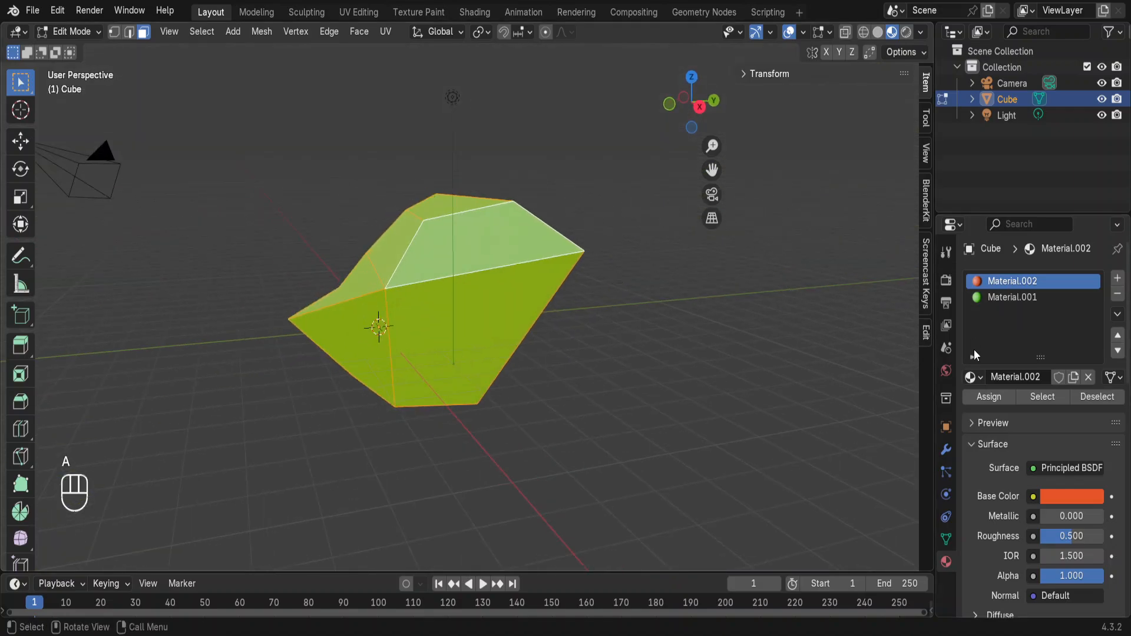
pyautogui.click(969, 396)
pyautogui.moveTo(560, 334); pyautogui.dragTo(548, 297, button='middle')
# Limit the selection to the single upper face and move the green Material.001 back to the first slot.
pyautogui.click(1020, 298)
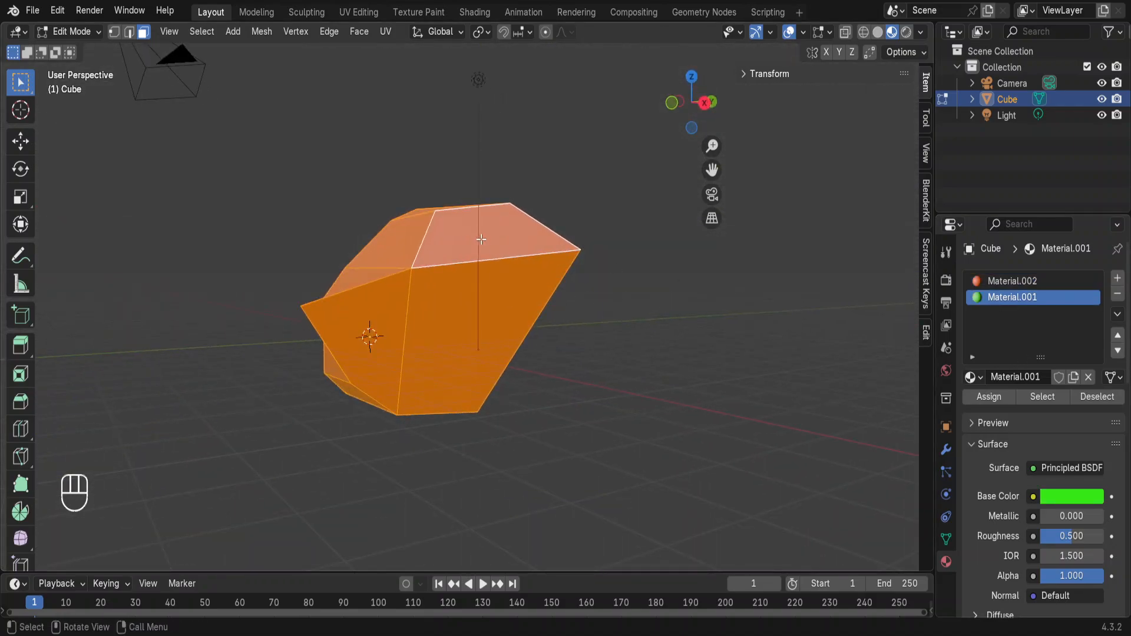
pyautogui.click(1009, 281)
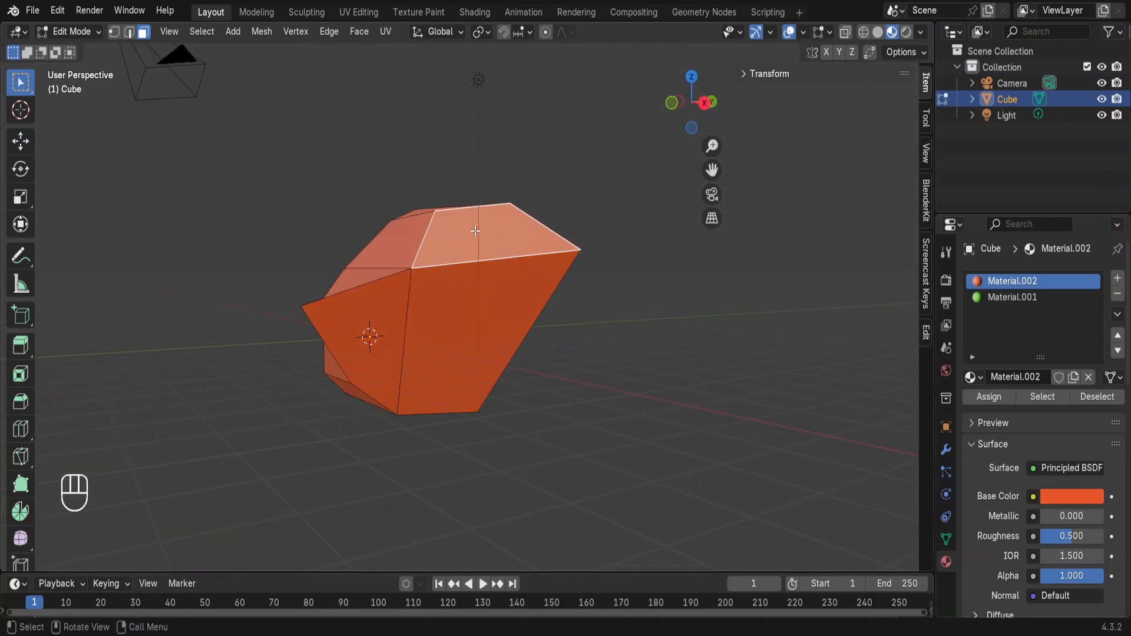
pyautogui.click(1019, 297)
pyautogui.click(1118, 336)
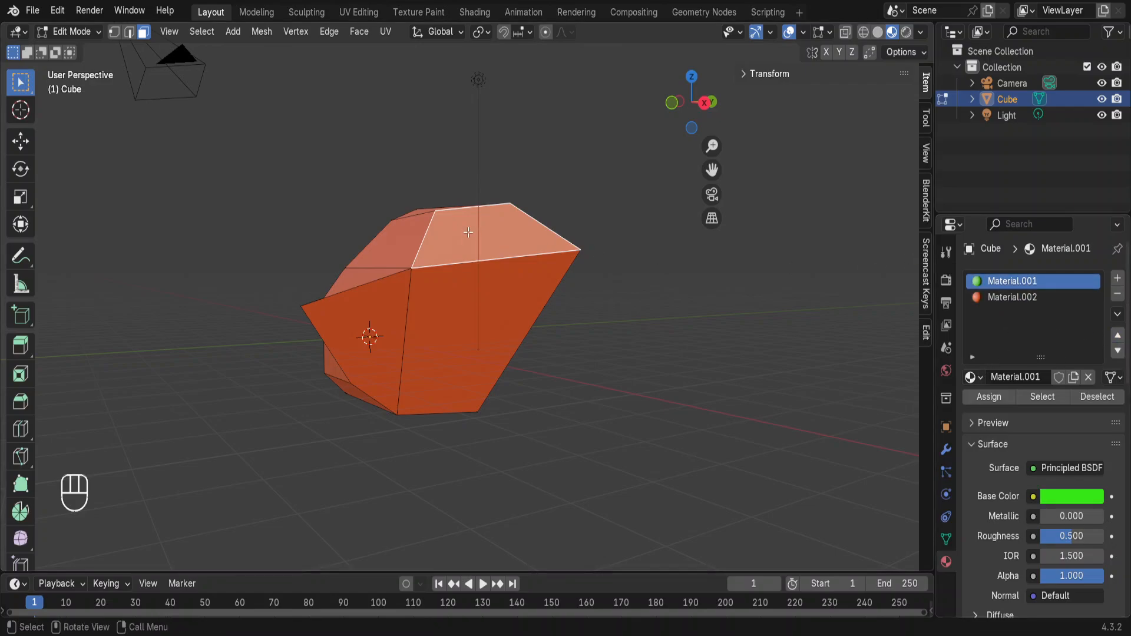
pyautogui.click(1012, 297)
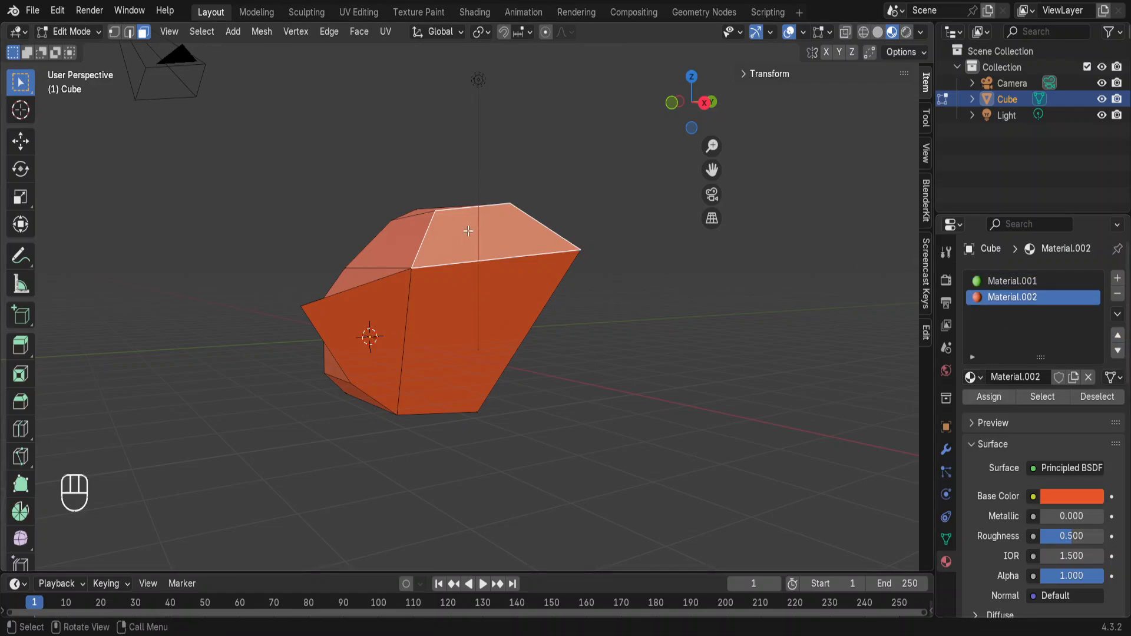
# Assign the green Material.001 to the selected upper face and view the two-coloured mesh in Object Mode.
pyautogui.click(1005, 282)
pyautogui.click(988, 397)
pyautogui.moveTo(519, 348); pyautogui.dragTo(516, 302, button='middle')
pyautogui.press('Tab')
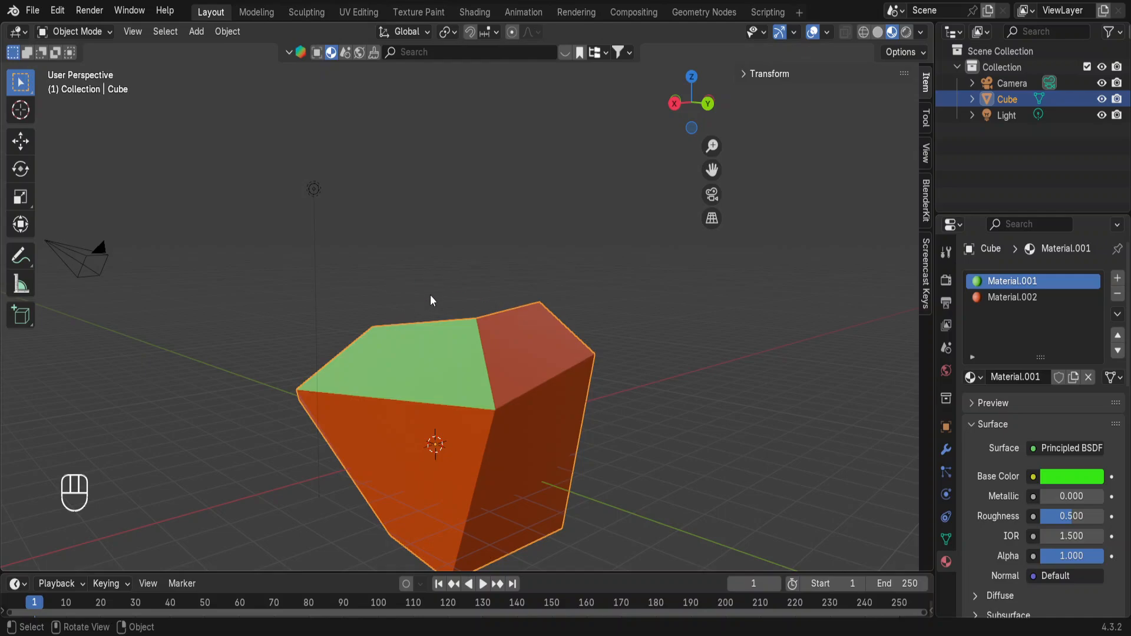
pyautogui.moveTo(431, 300); pyautogui.dragTo(475, 279, button='middle')
pyautogui.moveTo(486, 342); pyautogui.dragTo(465, 358, button='middle')
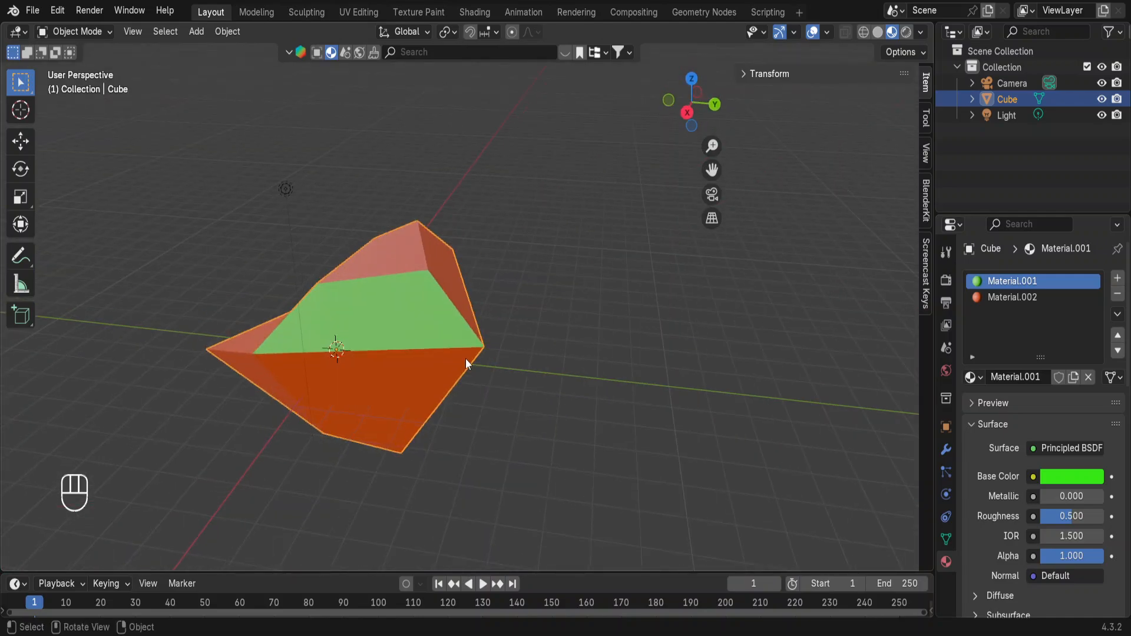
pyautogui.keyDown('shift'); pyautogui.moveTo(440, 314); pyautogui.dragTo(635, 327, button='middle'); pyautogui.keyUp('shift')
pyautogui.scroll(5, 460, 313)
pyautogui.scroll(-6, 635, 327)
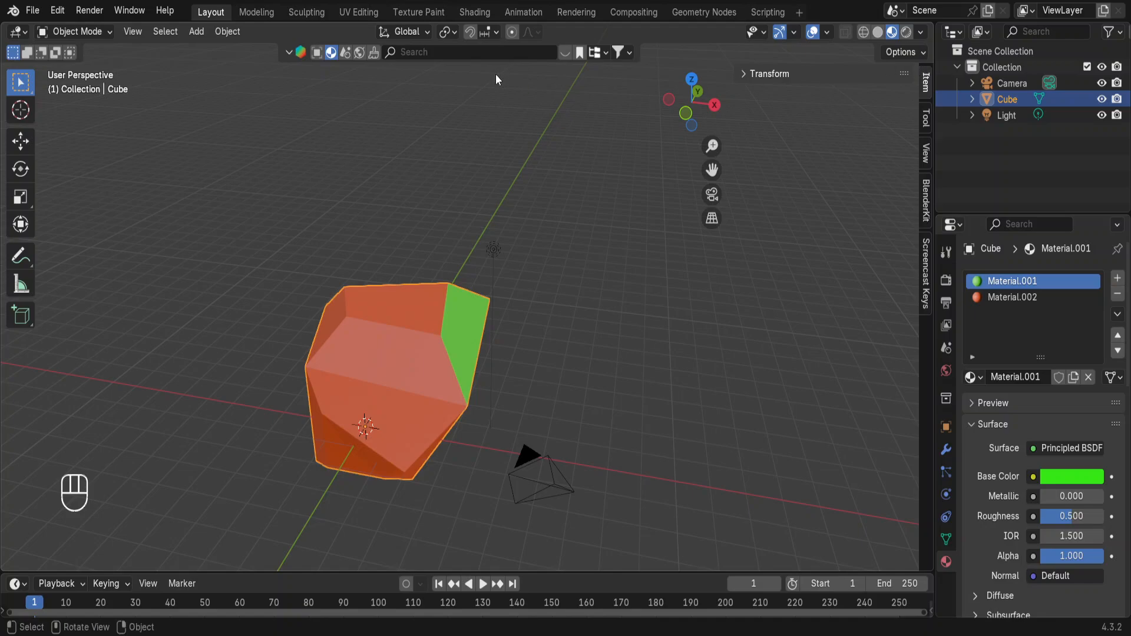
# Close the cube scene and display the trophy scene in Material Preview.
pyautogui.hotkey('ctrl', 'q')
pyautogui.click(605, 345)
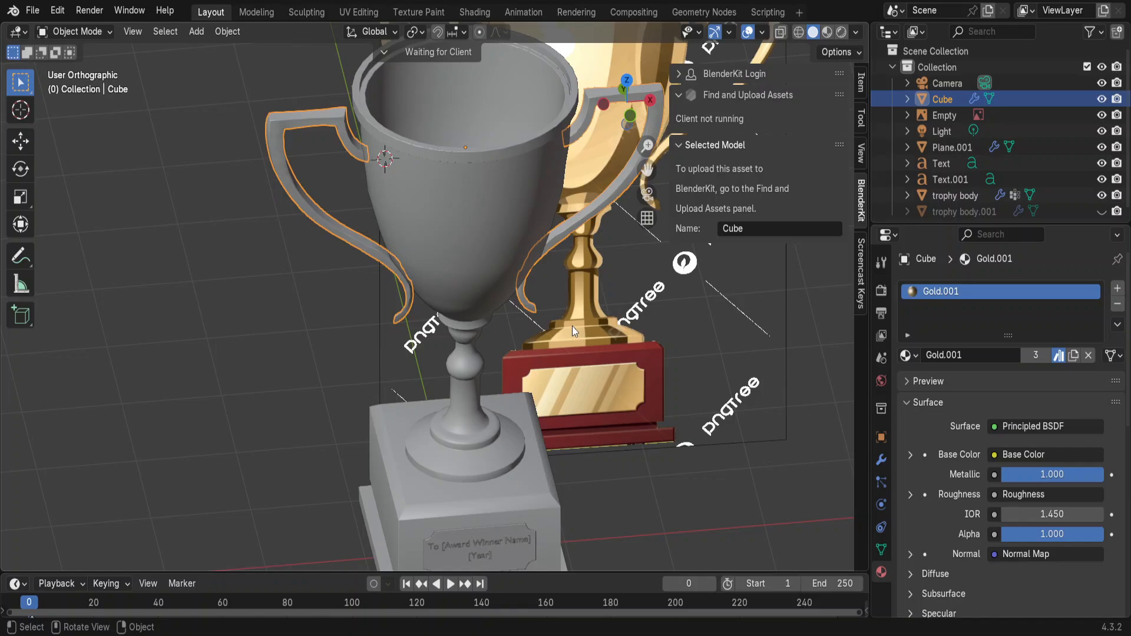
pyautogui.scroll(-5, 599, 336)
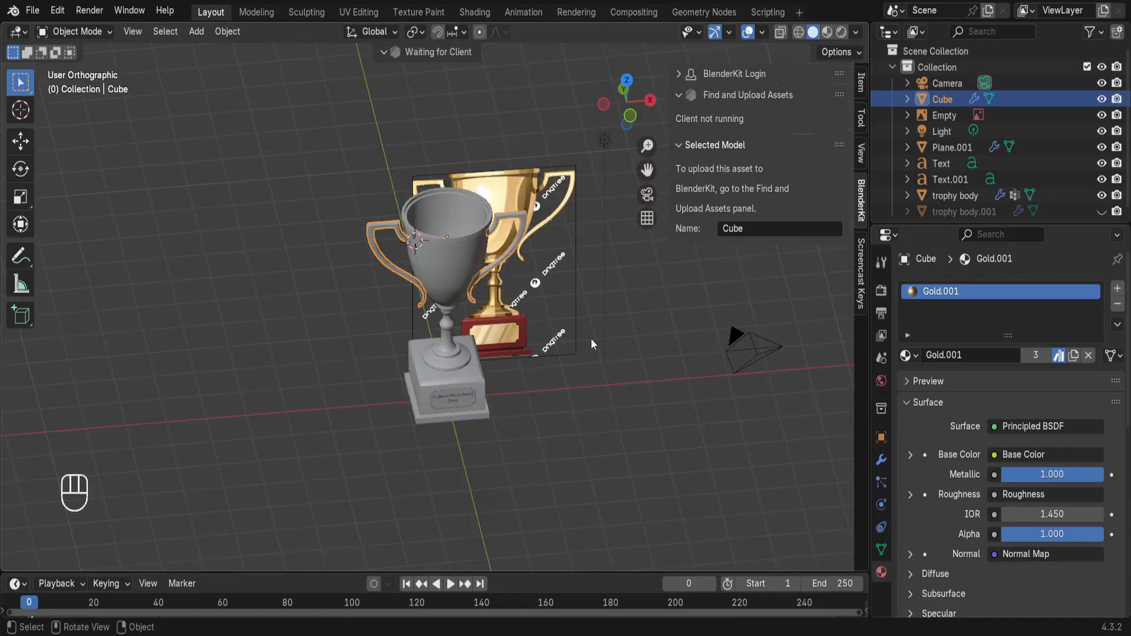
pyautogui.scroll(3, 515, 299)
pyautogui.scroll(2, 515, 298)
pyautogui.press('z')
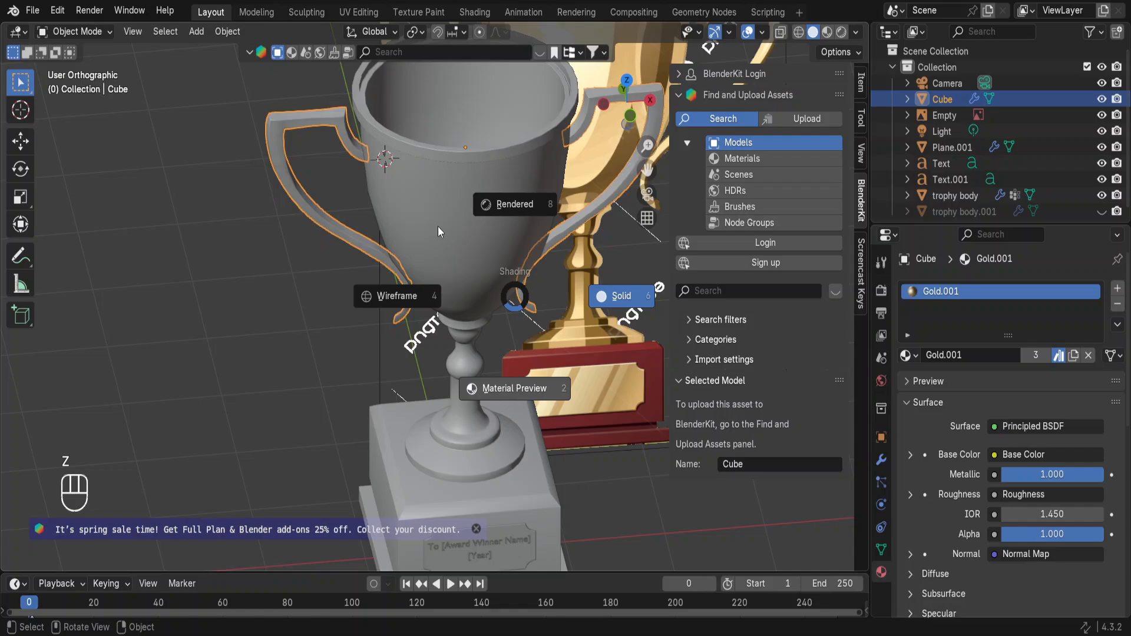
pyautogui.press('2')
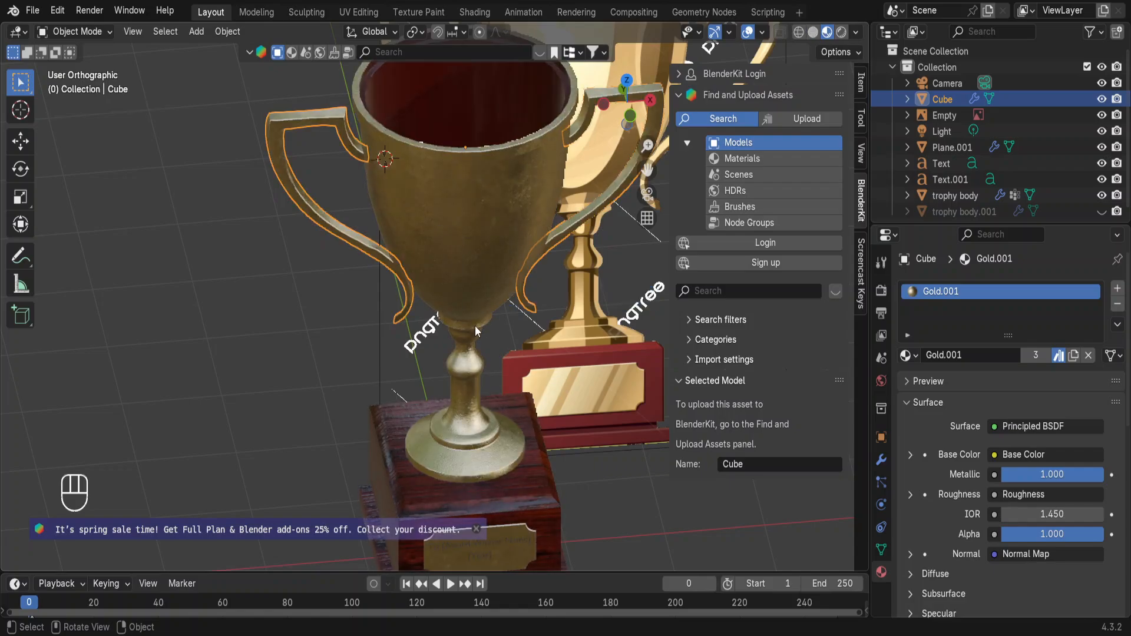
# Examine the materials of the trophy's gold cup, red interior, stem, wooden base and name plate from several angles and close up.
pyautogui.moveTo(475, 327)
pyautogui.mouseDown(button='middle')
pyautogui.moveTo(458, 320)
pyautogui.moveTo(458, 292)
pyautogui.moveTo(571, 337)
pyautogui.moveTo(482, 333)
pyautogui.moveTo(537, 450)
pyautogui.moveTo(401, 399)
pyautogui.moveTo(252, 366)
pyautogui.moveTo(414, 393)
pyautogui.moveTo(433, 267)
pyautogui.moveTo(405, 200)
pyautogui.moveTo(420, 200)
pyautogui.moveTo(430, 313)
pyautogui.moveTo(496, 423)
pyautogui.moveTo(337, 390)
pyautogui.moveTo(425, 421)
pyautogui.moveTo(500, 422)
pyautogui.moveTo(400, 389)
pyautogui.mouseUp(button='middle')
pyautogui.keyDown('ctrl'); pyautogui.moveTo(380, 257); pyautogui.dragTo(312, 76, button='middle'); pyautogui.keyUp('ctrl')
pyautogui.scroll(4, 454, 260)
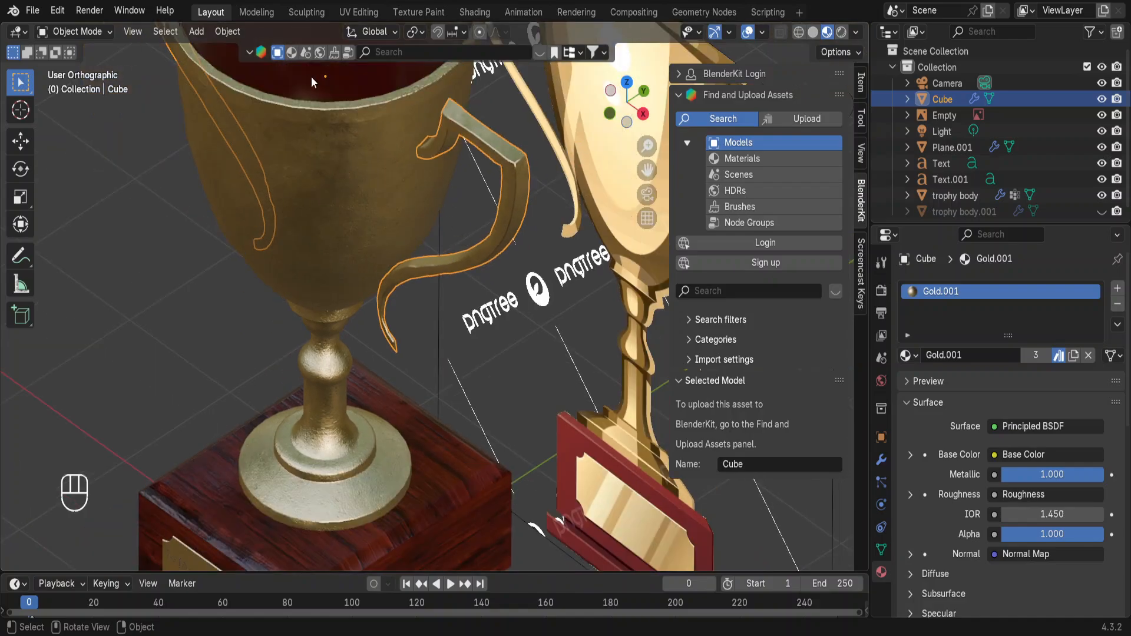
pyautogui.scroll(-3, 289, 147)
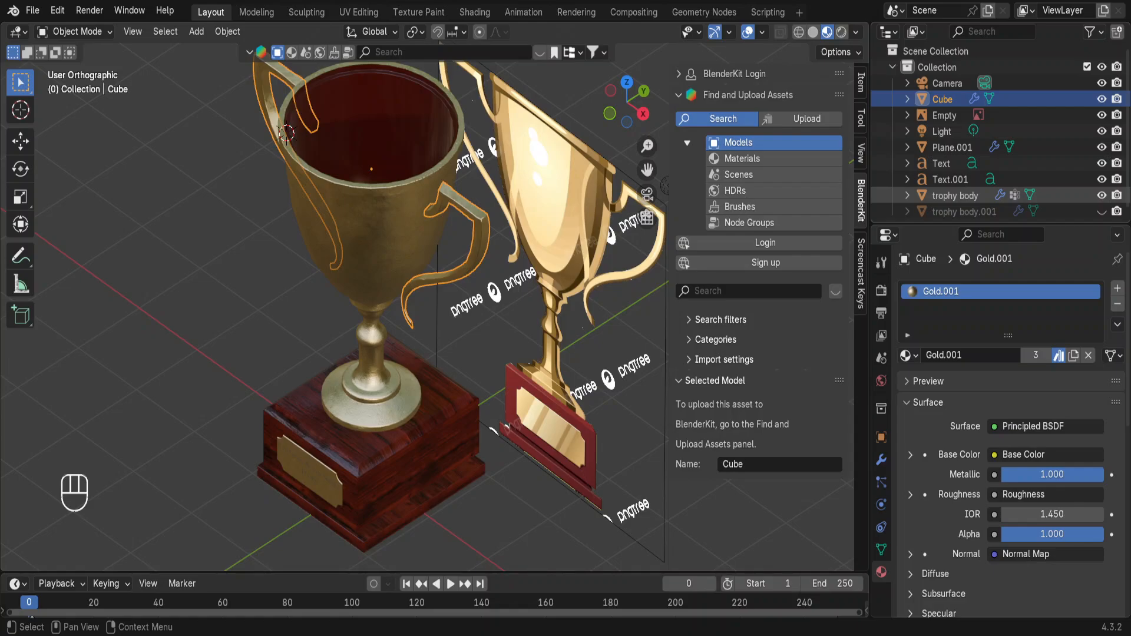
pyautogui.moveTo(548, 135); pyautogui.dragTo(373, 235, button='middle')
pyautogui.moveTo(387, 307); pyautogui.dragTo(422, 390, button='middle')
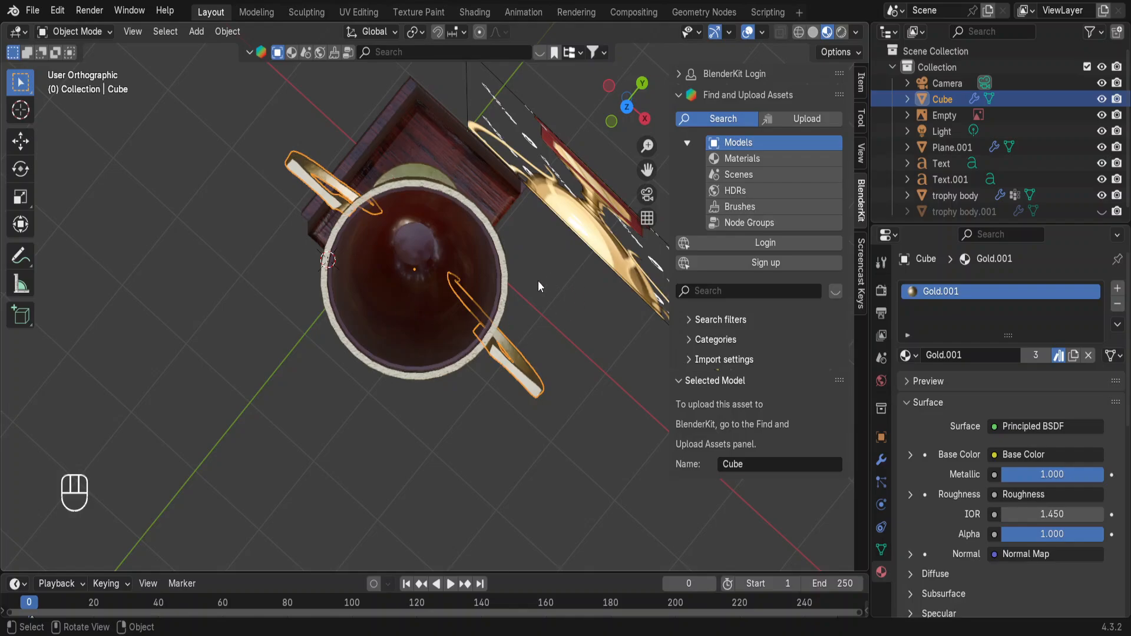
pyautogui.moveTo(539, 280); pyautogui.dragTo(470, 265, button='middle')
pyautogui.keyDown('shift'); pyautogui.moveTo(200, 197); pyautogui.dragTo(412, 191, button='middle'); pyautogui.keyUp('shift')
pyautogui.scroll(5, 258, 248)
pyautogui.scroll(3, 271, 253)
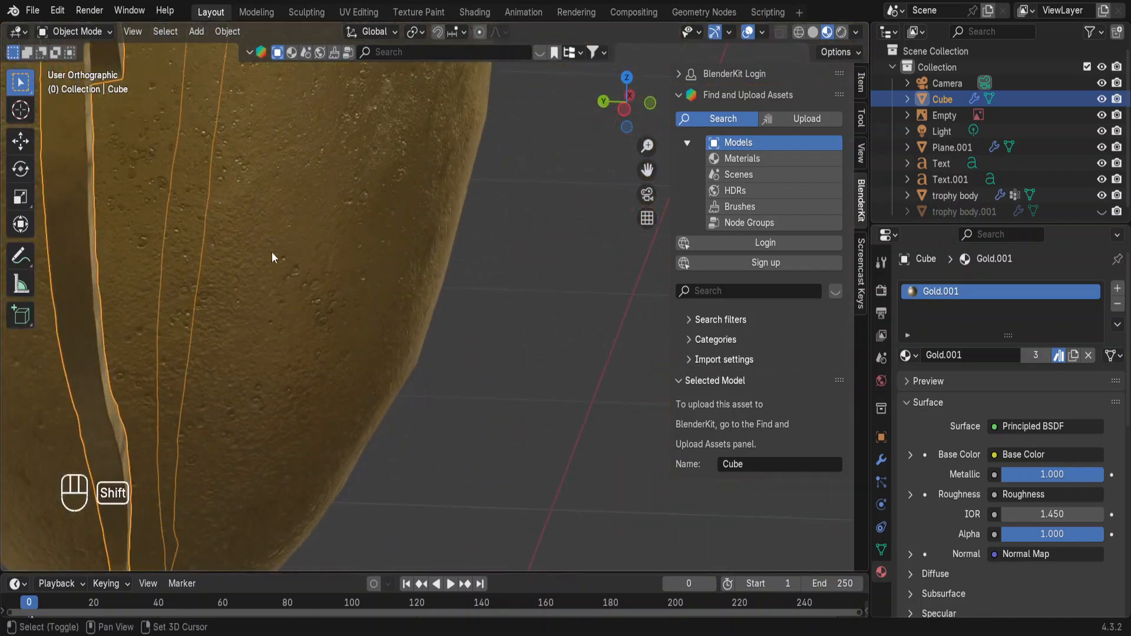
pyautogui.keyDown('shift'); pyautogui.moveTo(271, 252); pyautogui.dragTo(356, 306, button='middle'); pyautogui.keyUp('shift')
pyautogui.scroll(-4, 253, 257)
pyautogui.moveTo(289, 259); pyautogui.dragTo(289, 359, button='middle')
pyautogui.scroll(-5, 270, 416)
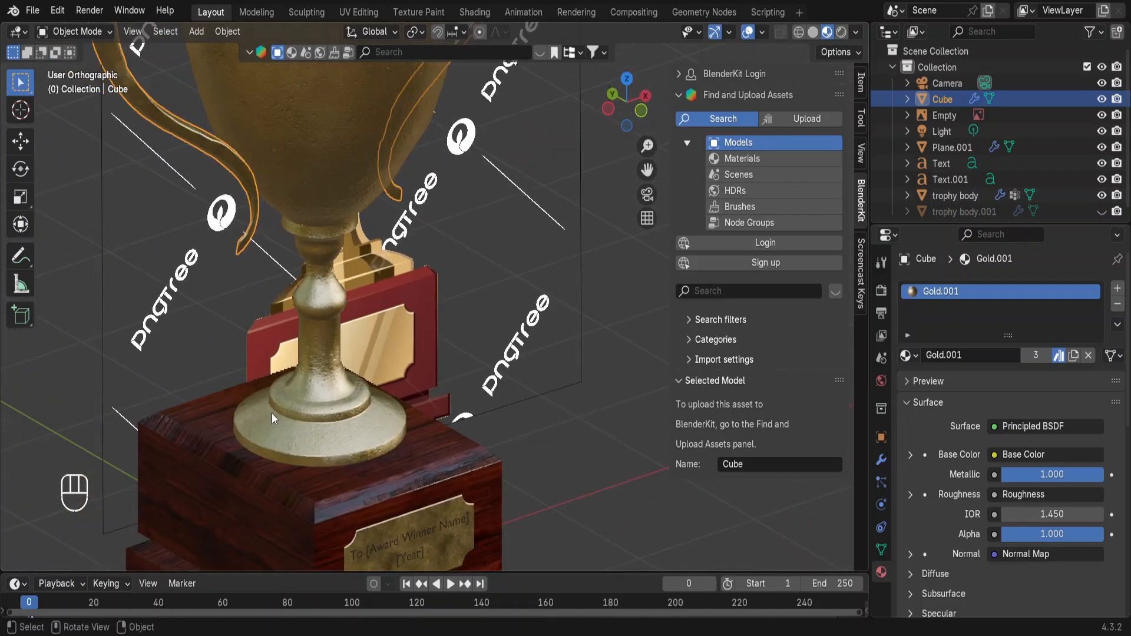
# Select the trophy body and examine its wood and gold materials close up around the stem and base.
pyautogui.moveTo(398, 438)
pyautogui.mouseDown(button='middle')
pyautogui.moveTo(295, 363)
pyautogui.moveTo(387, 485)
pyautogui.moveTo(546, 493)
pyautogui.moveTo(476, 439)
pyautogui.moveTo(397, 434)
pyautogui.moveTo(379, 298)
pyautogui.moveTo(192, 427)
pyautogui.moveTo(413, 453)
pyautogui.mouseUp(button='middle')
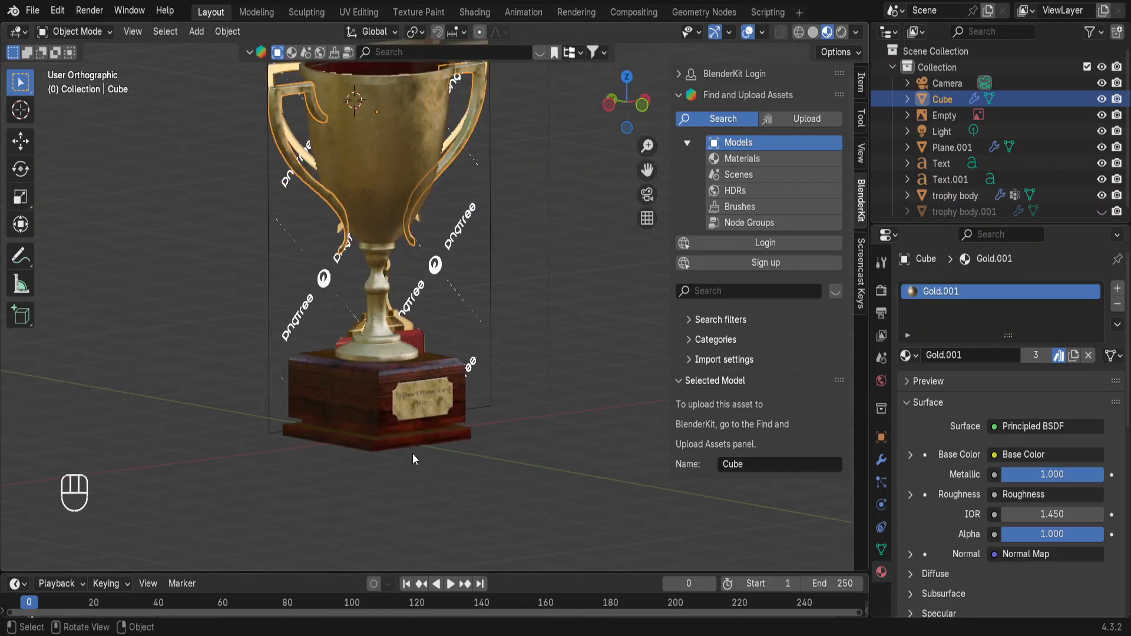
pyautogui.click(476, 426)
pyautogui.scroll(3, 459, 406)
pyautogui.scroll(2, 458, 406)
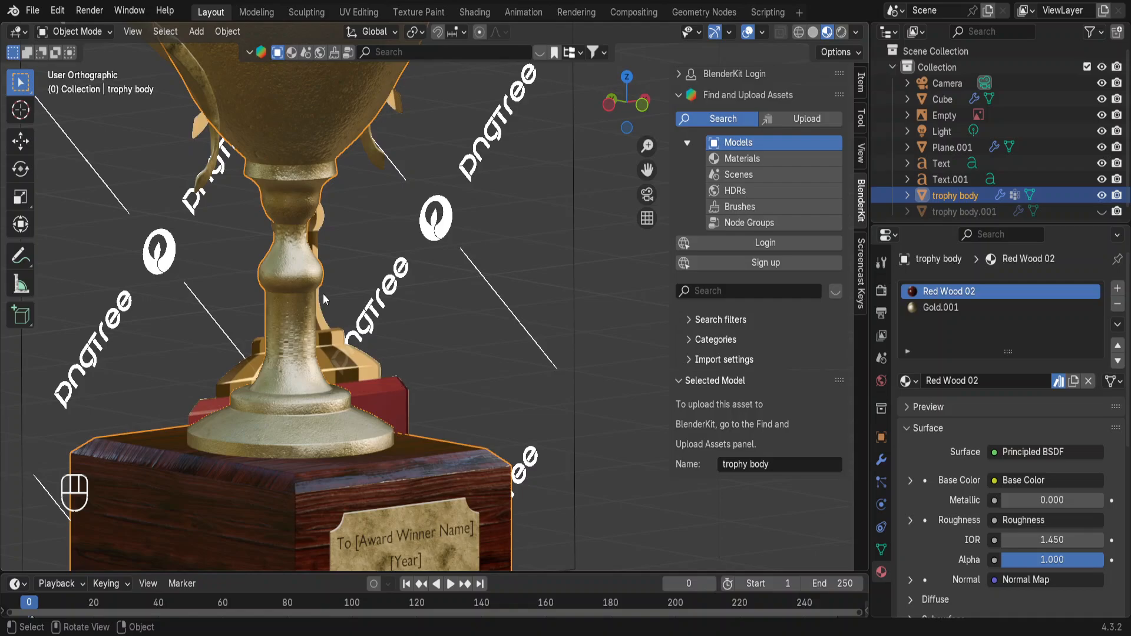
pyautogui.scroll(-4, 323, 293)
pyautogui.moveTo(359, 210); pyautogui.dragTo(358, 349, button='middle')
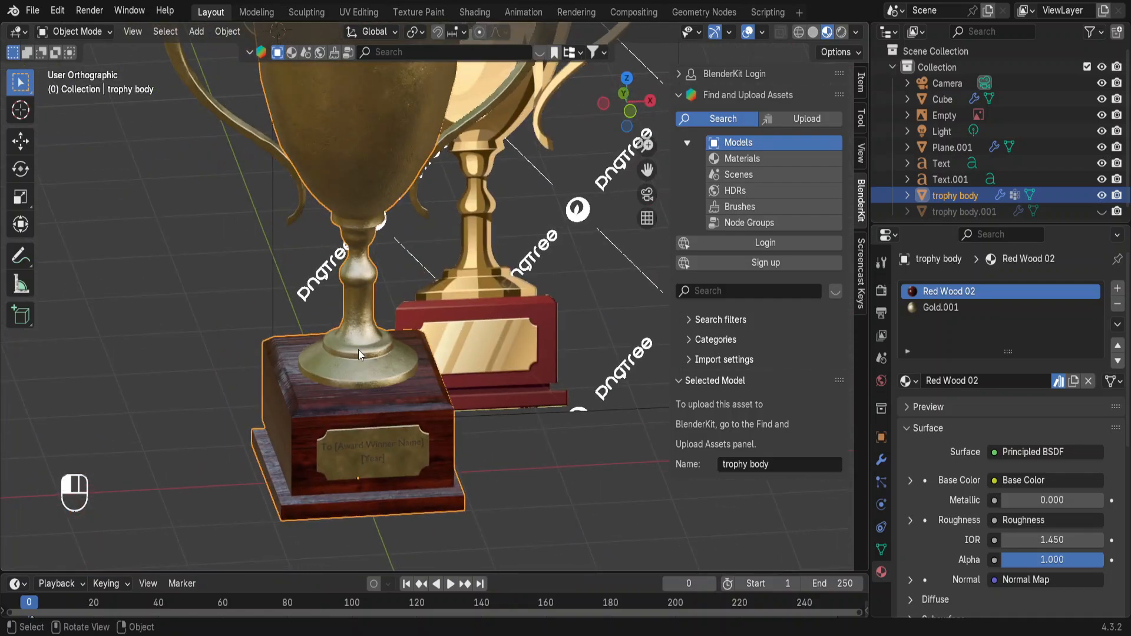
# Reselect the trophy body and view it from the front and above to review its two material slots.
pyautogui.click(531, 465)
pyautogui.moveTo(448, 434); pyautogui.dragTo(423, 436, button='middle')
pyautogui.click(400, 407)
pyautogui.click(402, 408)
pyautogui.click(406, 223)
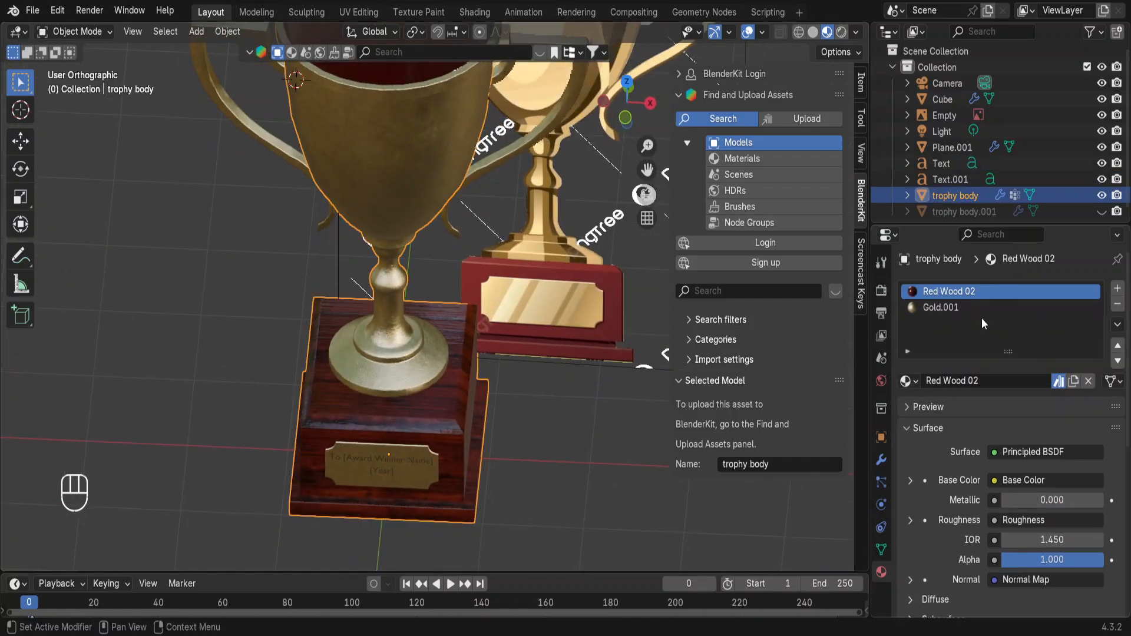
# Alternate the trophy body between Edit Mode and Object Mode to compare its mesh faces with the assigned materials, ending in Object Mode.
pyautogui.press('Tab')
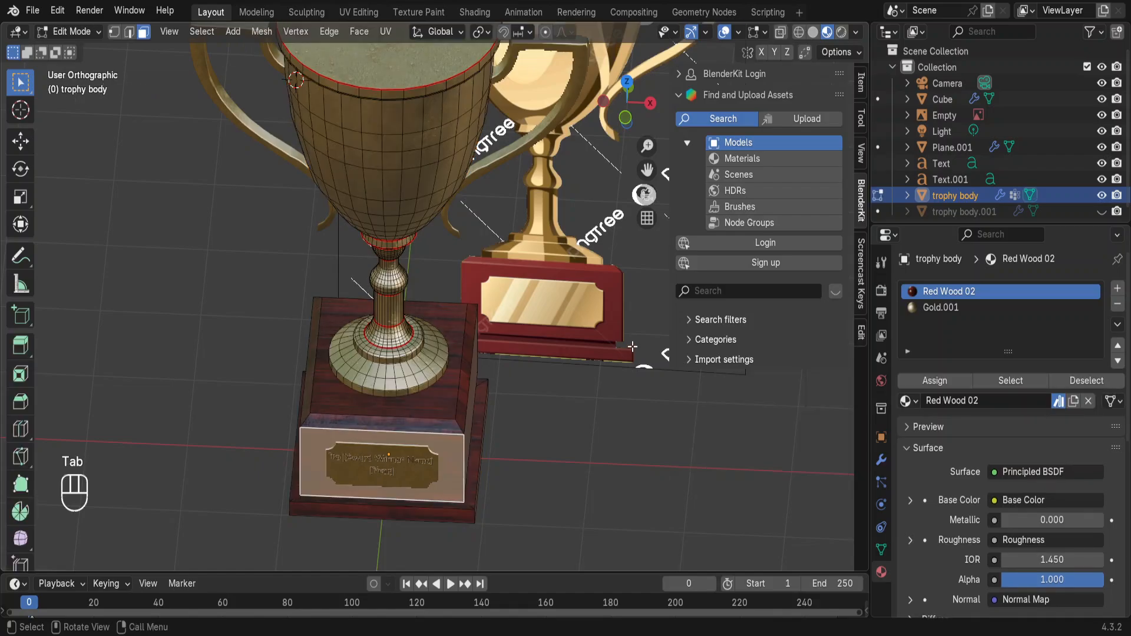
pyautogui.press('Tab')
pyautogui.press('Tab')
pyautogui.press('Tab')
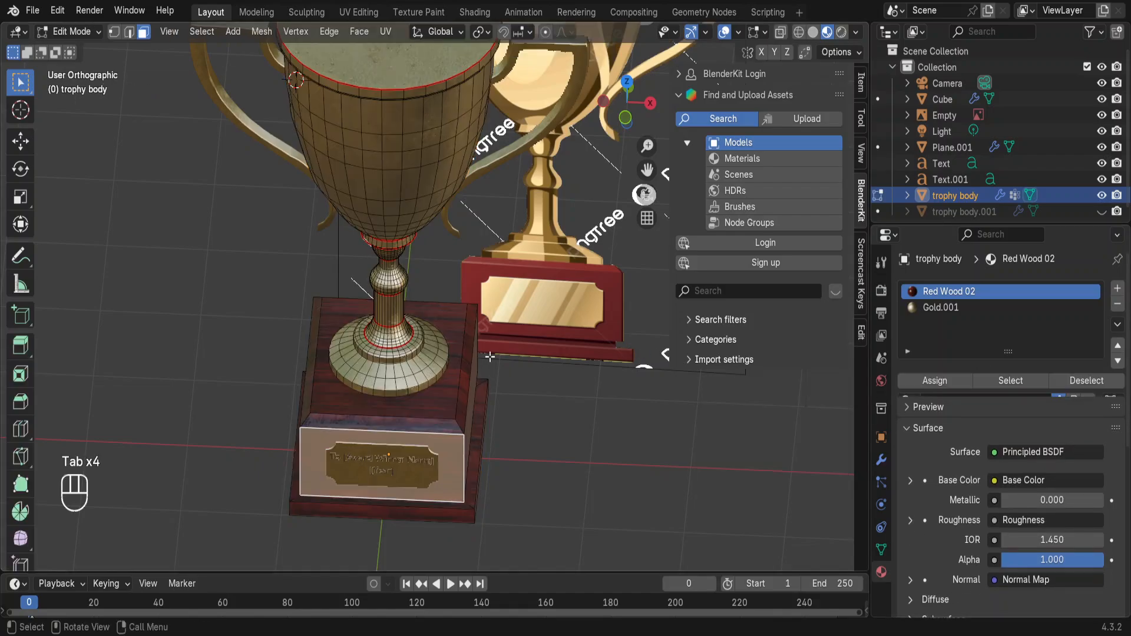
pyautogui.press('Tab')
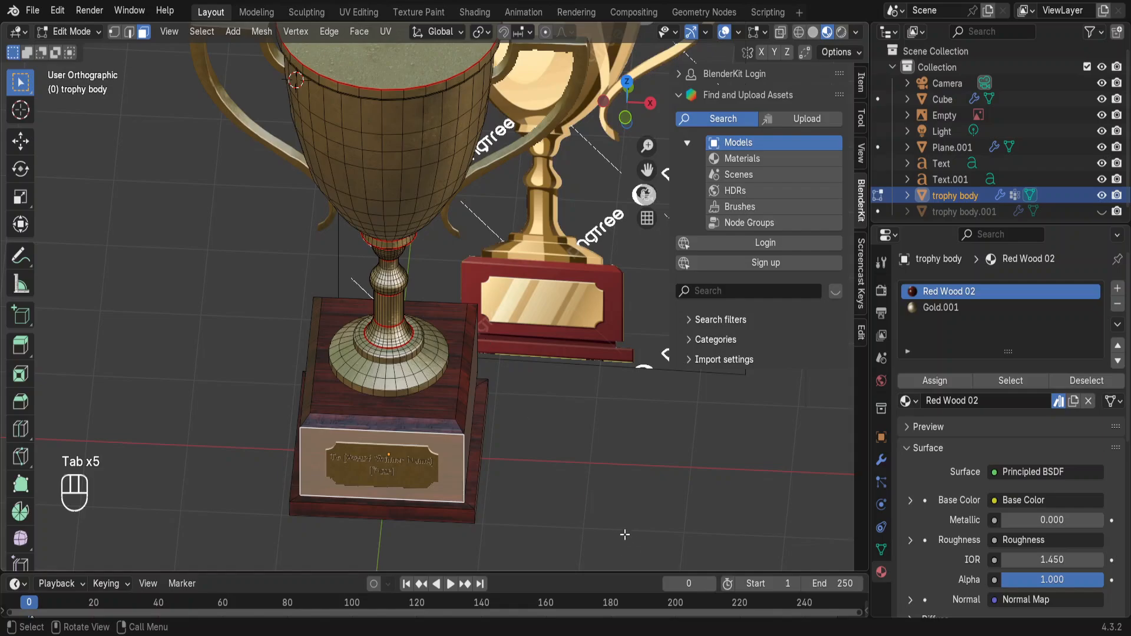
pyautogui.press('Tab')
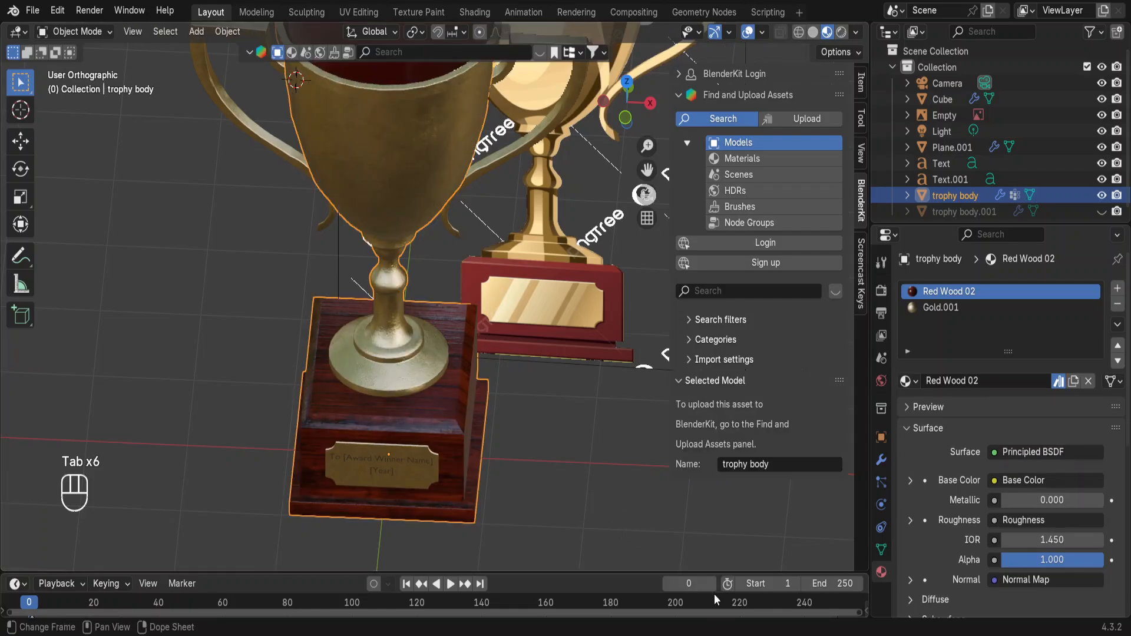